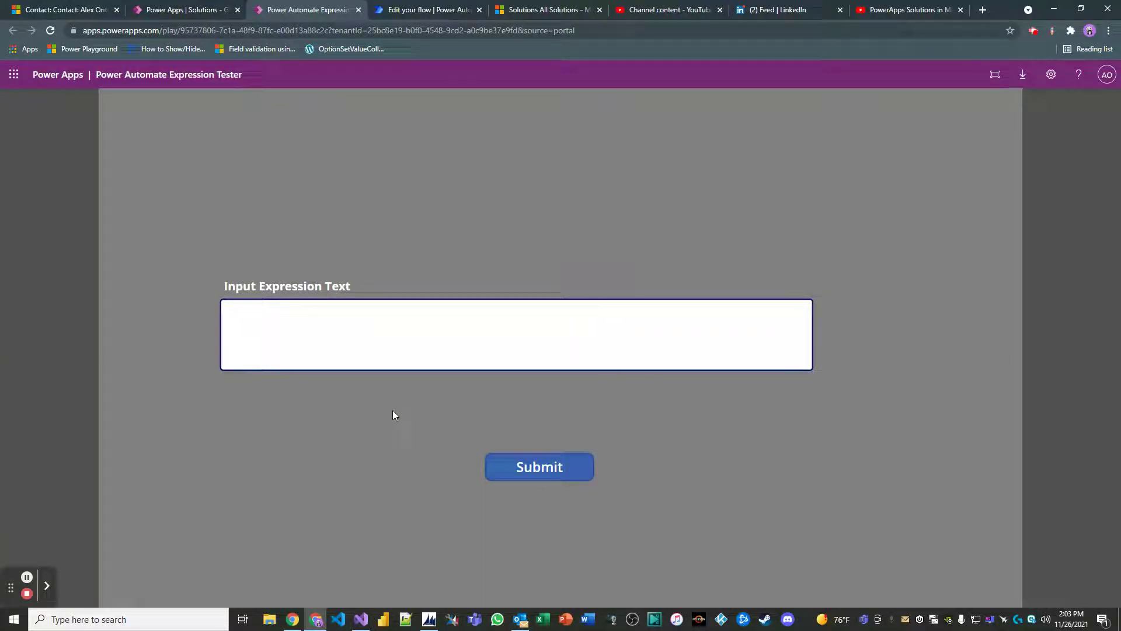
Enter Apple,Orange,Banana,Cranberry,Strawberry in the Input Expression Text box.
{"action": "left_click", "coordinate": [322, 338]}
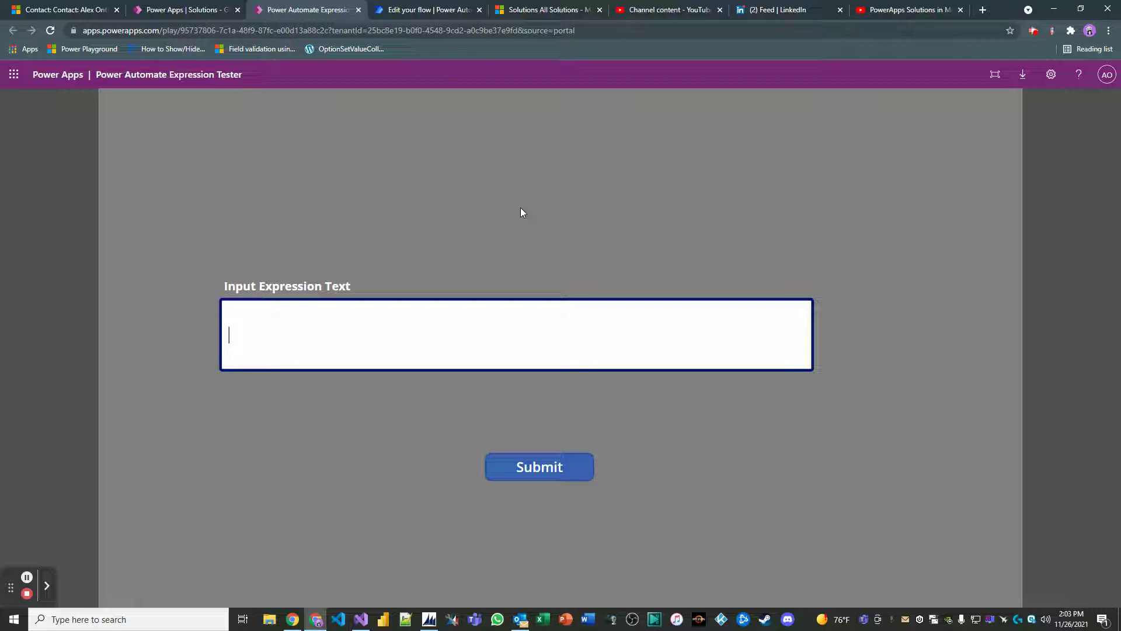
{"action": "type", "text": "pple,Orange,Banana,Cranb"}
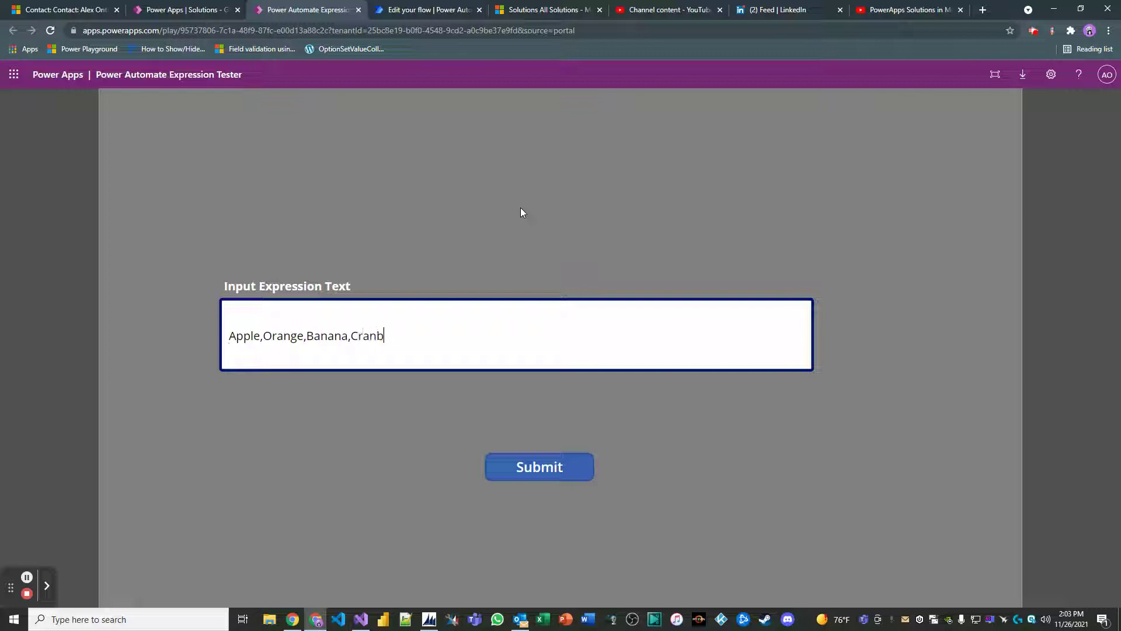
{"action": "type", "text": "erry,Strawberry"}
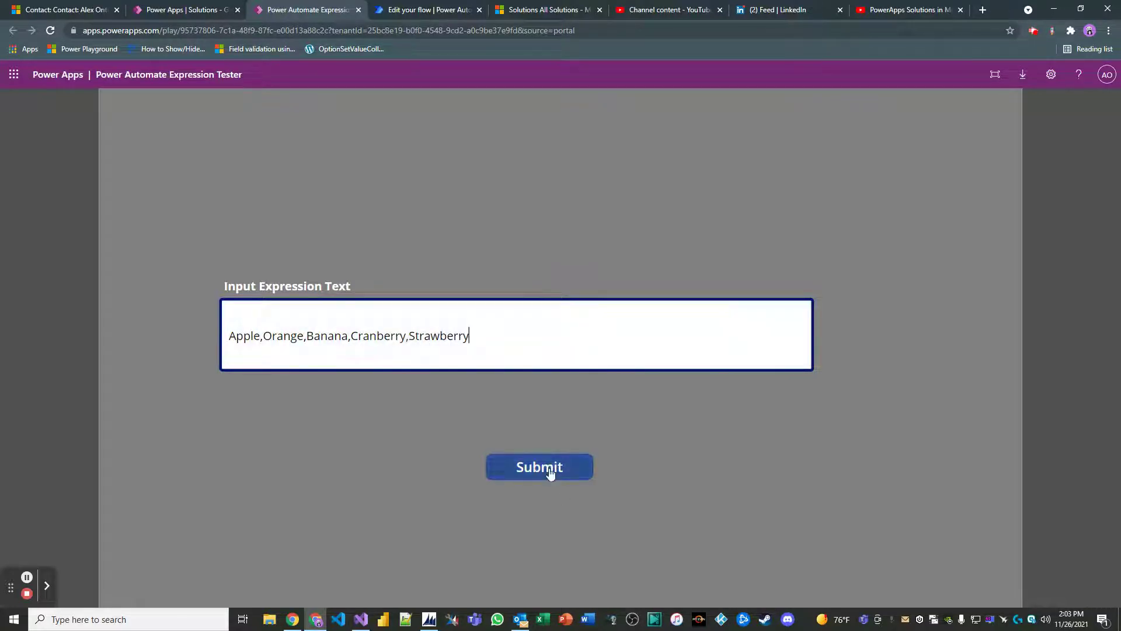
Edit the flow and insert an Initialize variable action after the Expression Text step.
{"action": "left_click", "coordinate": [412, 10]}
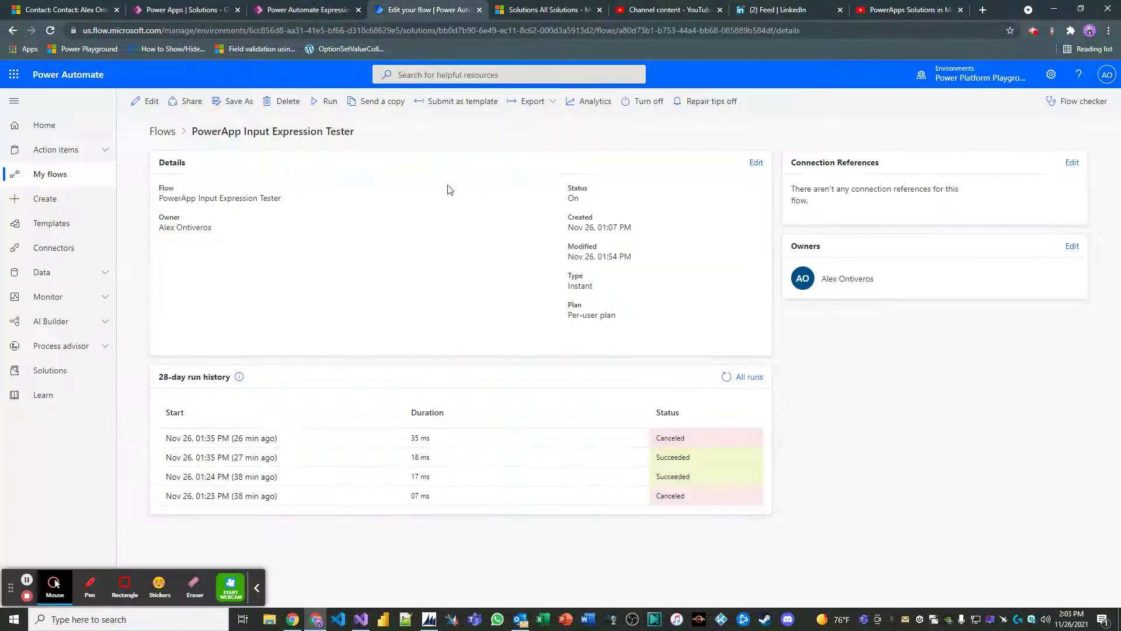
{"action": "left_click", "coordinate": [153, 105]}
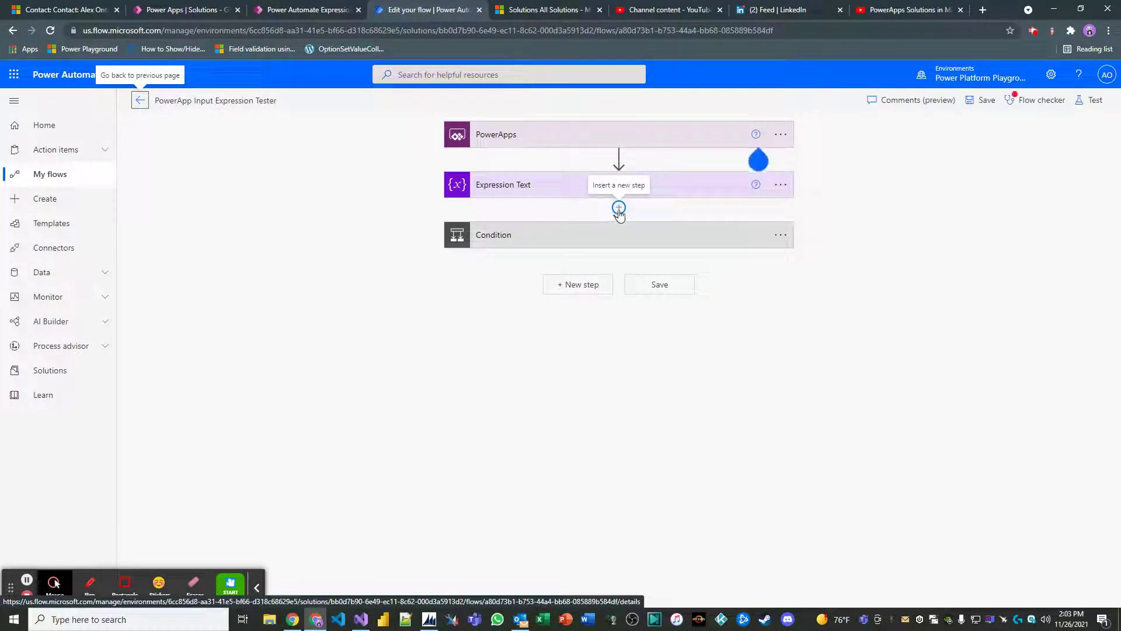
{"action": "left_click", "coordinate": [619, 209]}
{"action": "left_click", "coordinate": [618, 226]}
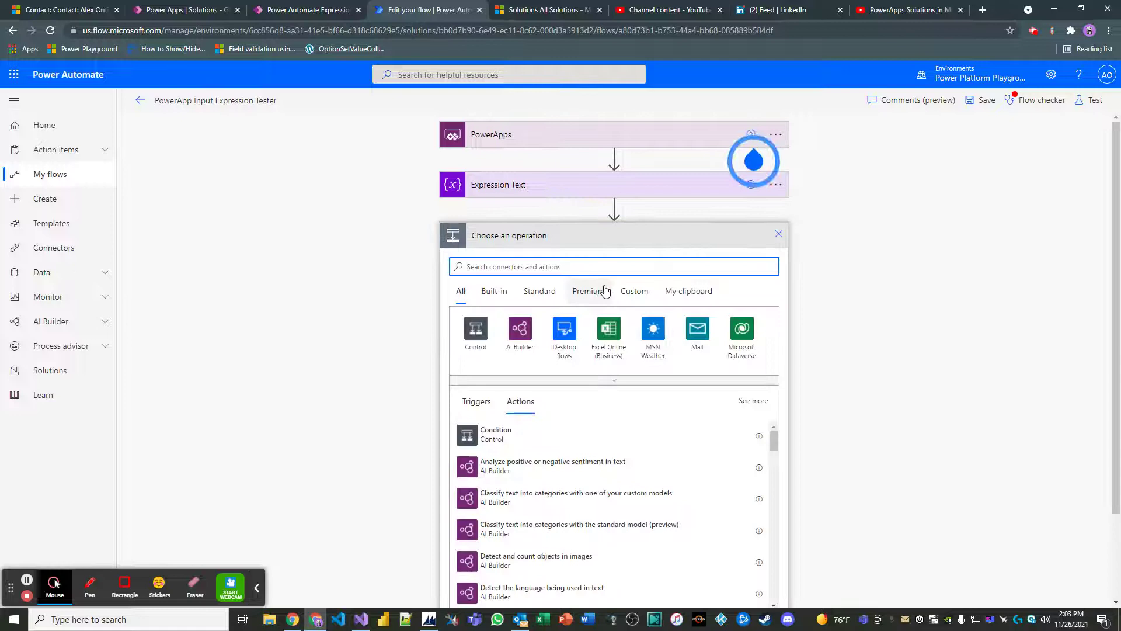
{"action": "type", "text": "initialize variable"}
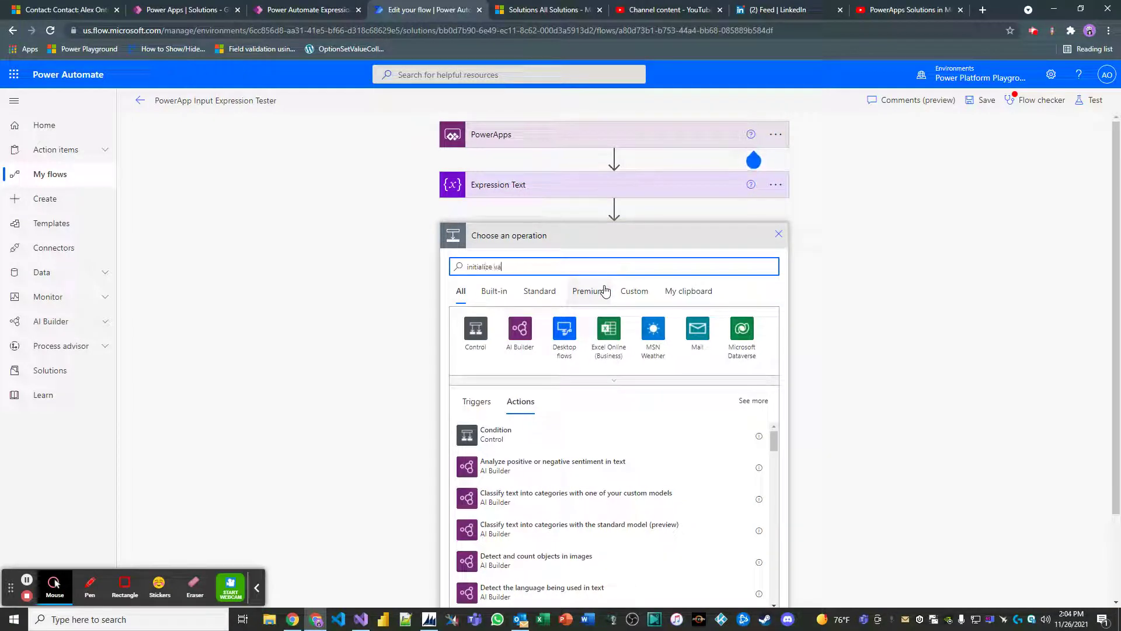
{"action": "left_click", "coordinate": [553, 439]}
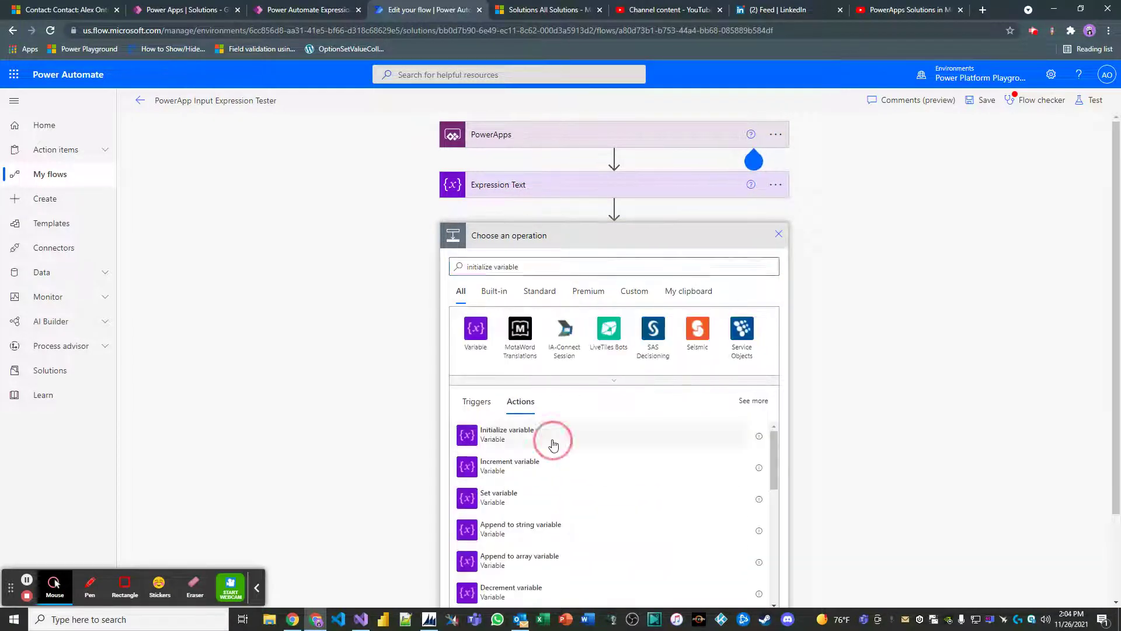
Name the new variable fruitArray and set its type to Array.
{"action": "left_click", "coordinate": [625, 263]}
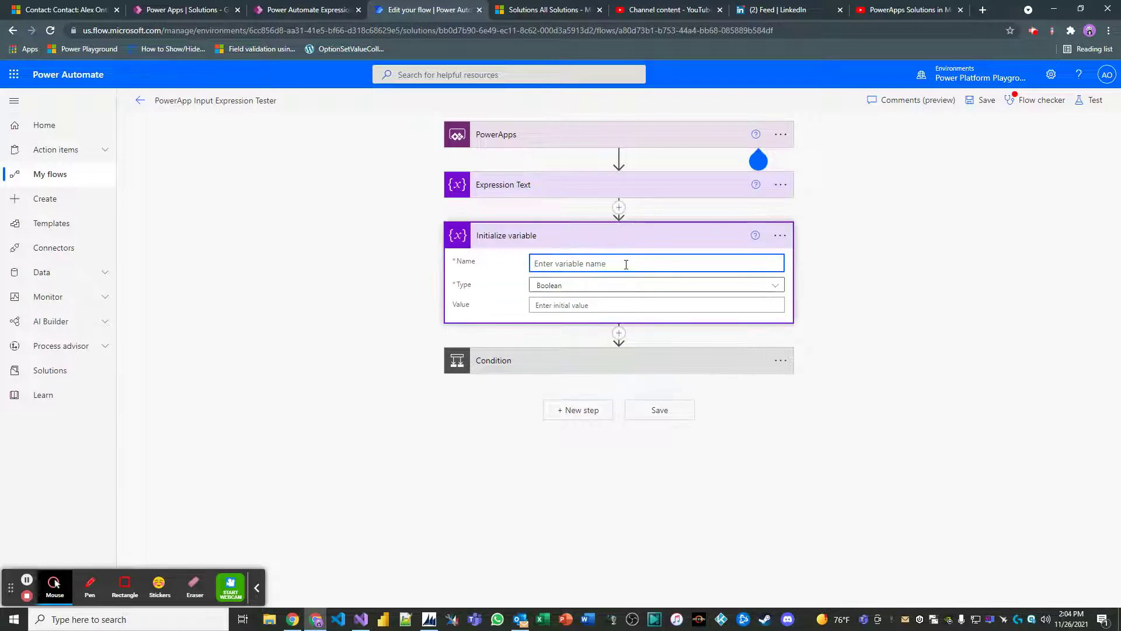
{"action": "type", "text": "fruitArray"}
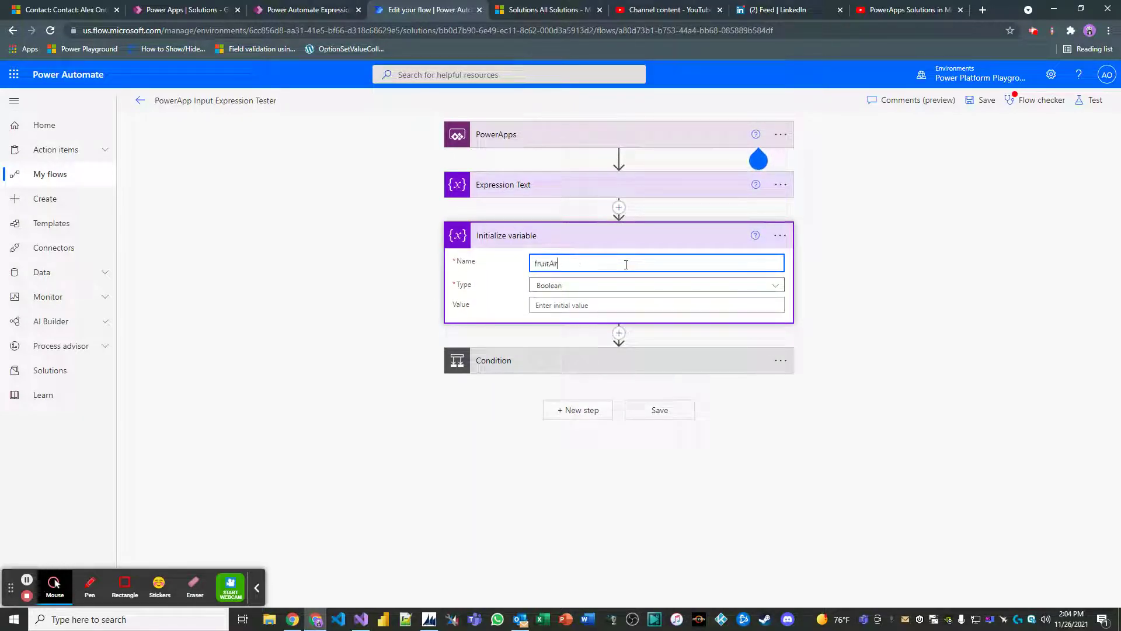
{"action": "left_click", "coordinate": [639, 285]}
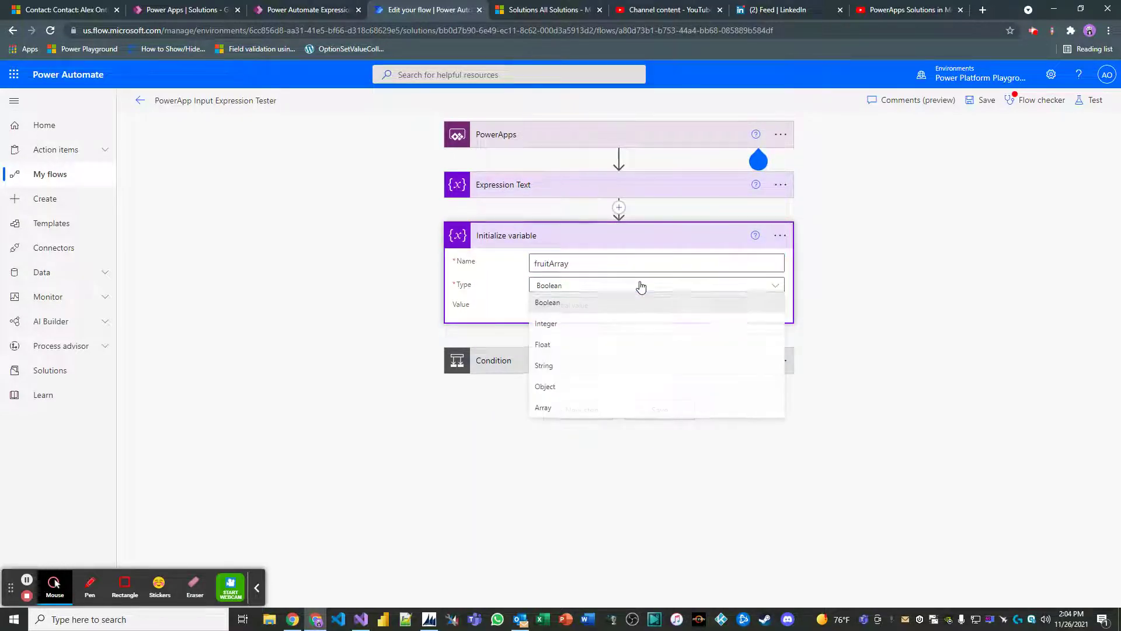
{"action": "left_click", "coordinate": [581, 407]}
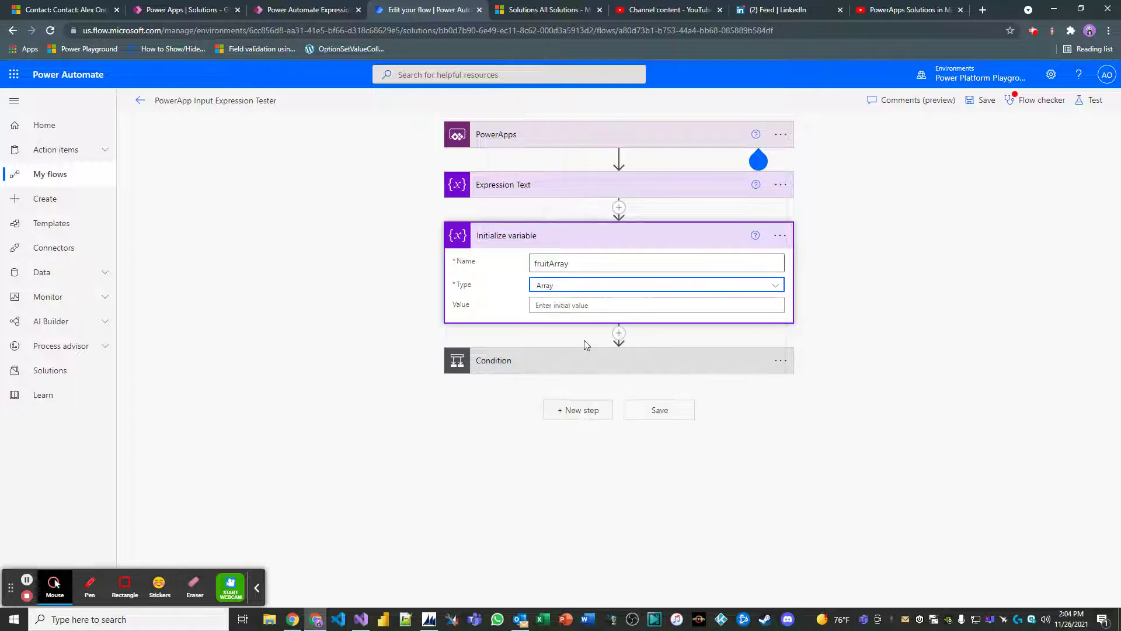
{"action": "left_click", "coordinate": [580, 309]}
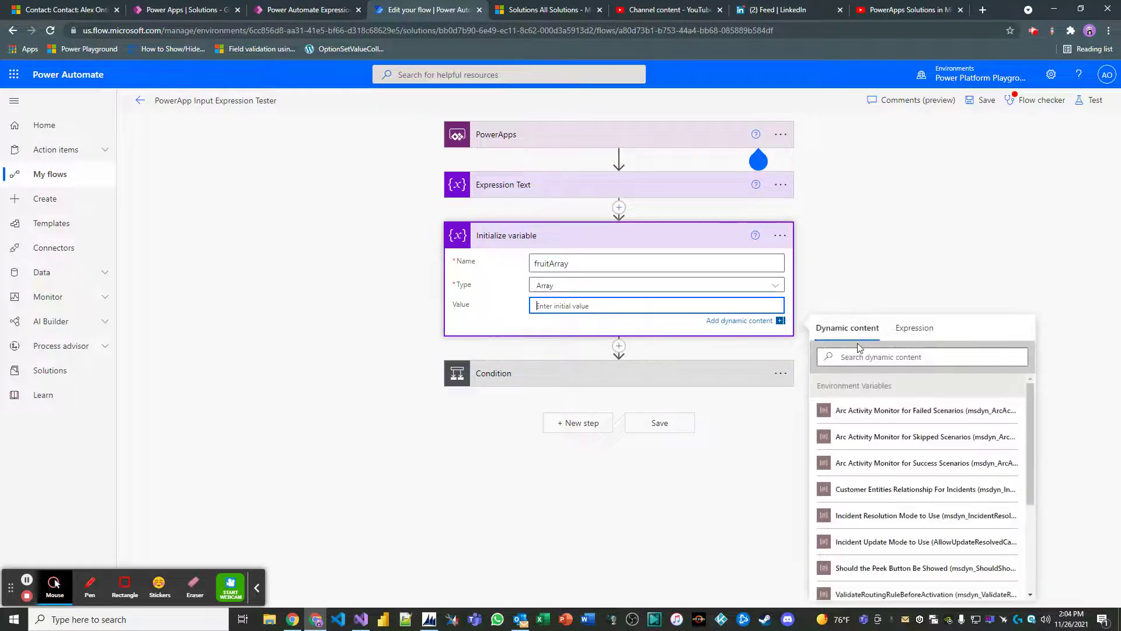
Set fruitArray's value to split(variables('Expression Text'),',') and expand the Condition step.
{"action": "left_click", "coordinate": [914, 328]}
{"action": "type", "text": "spl"}
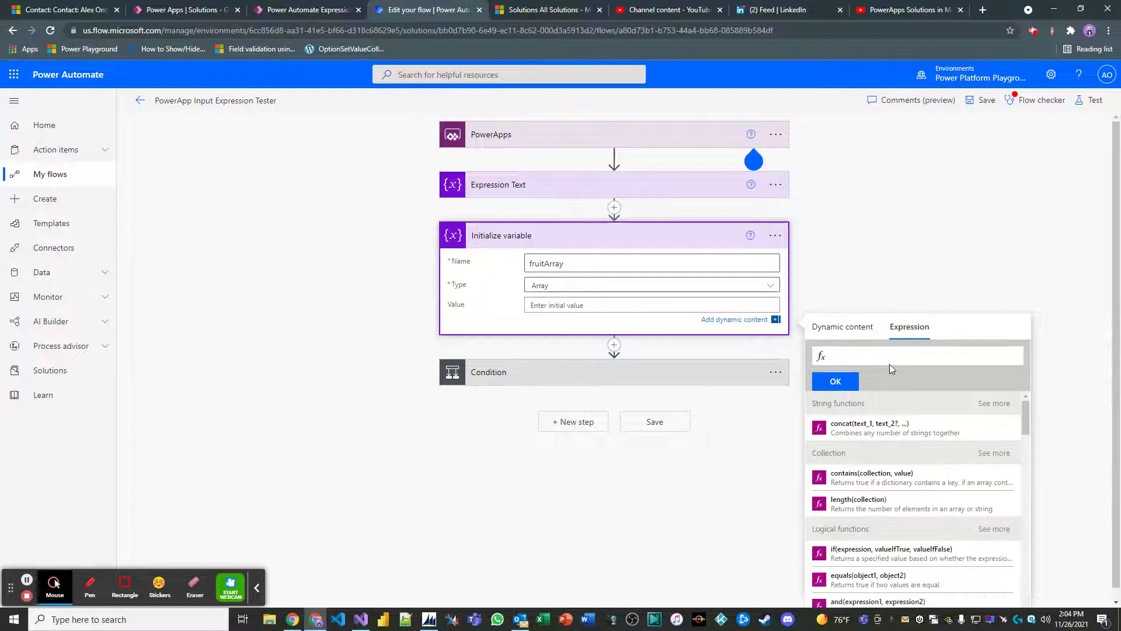
{"action": "type", "text": "it("}
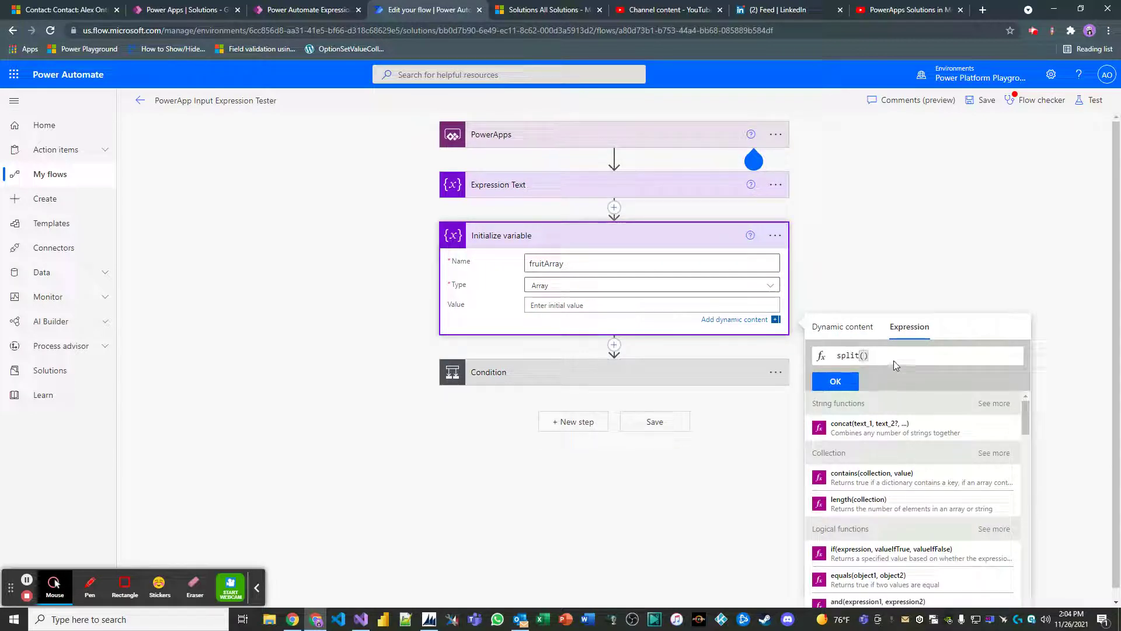
{"action": "left_click", "coordinate": [864, 339]}
{"action": "scroll", "coordinate": [898, 478], "scroll_direction": "down", "scroll_amount": 3}
{"action": "scroll", "coordinate": [898, 478], "scroll_direction": "down", "scroll_amount": 1}
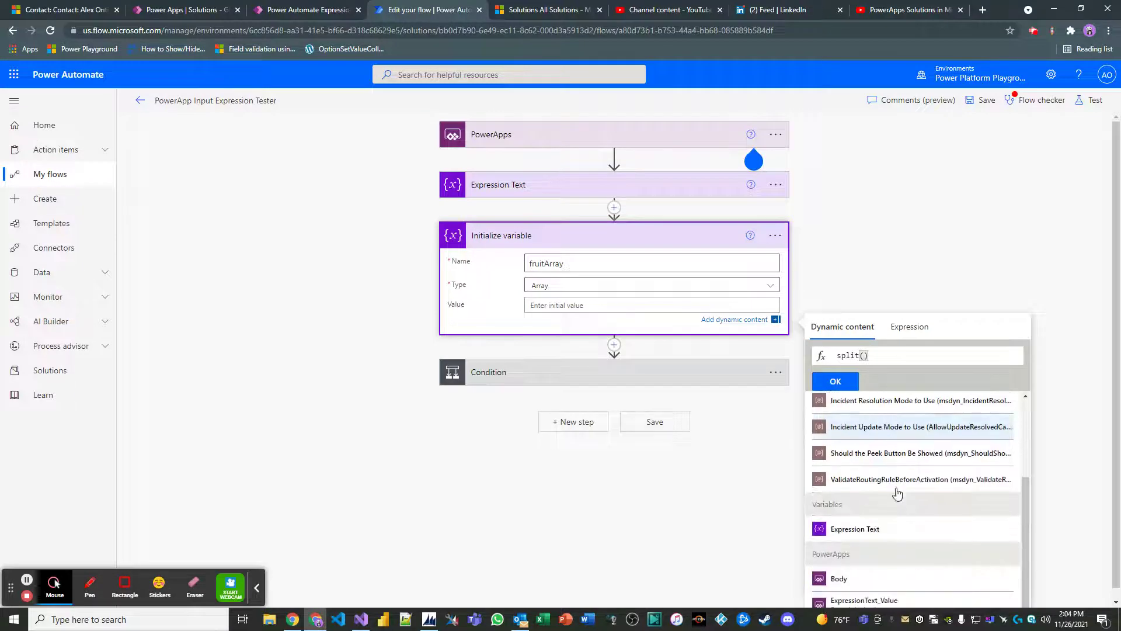
{"action": "left_click", "coordinate": [872, 531]}
{"action": "type", "text": ",'"}
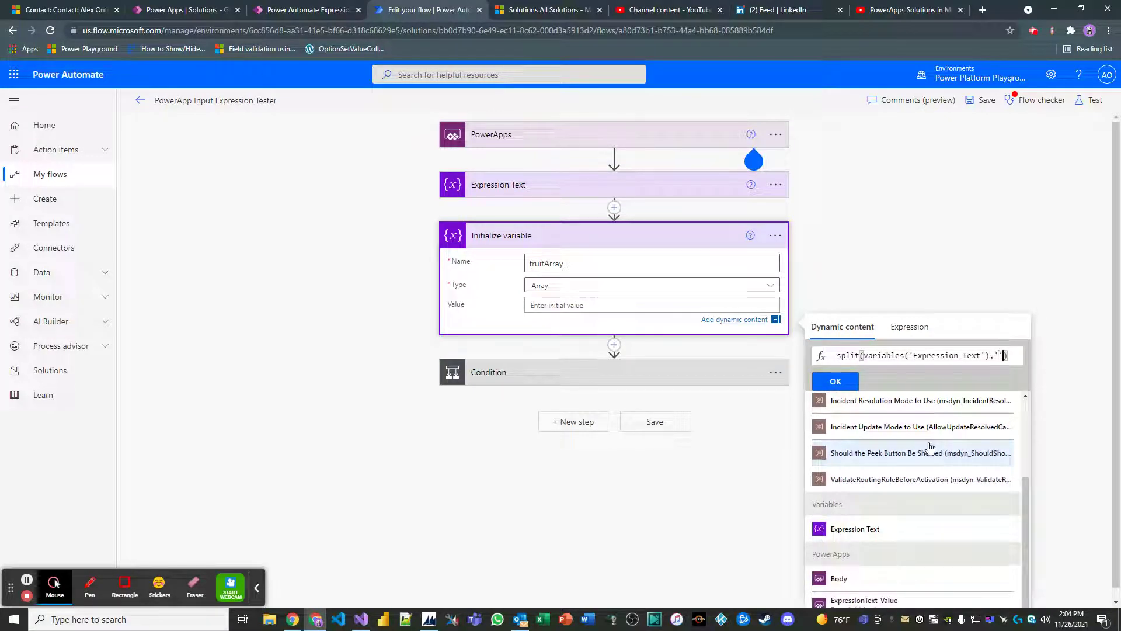
{"action": "type", "text": "'"}
{"action": "key", "text": "Left"}
{"action": "type", "text": ","}
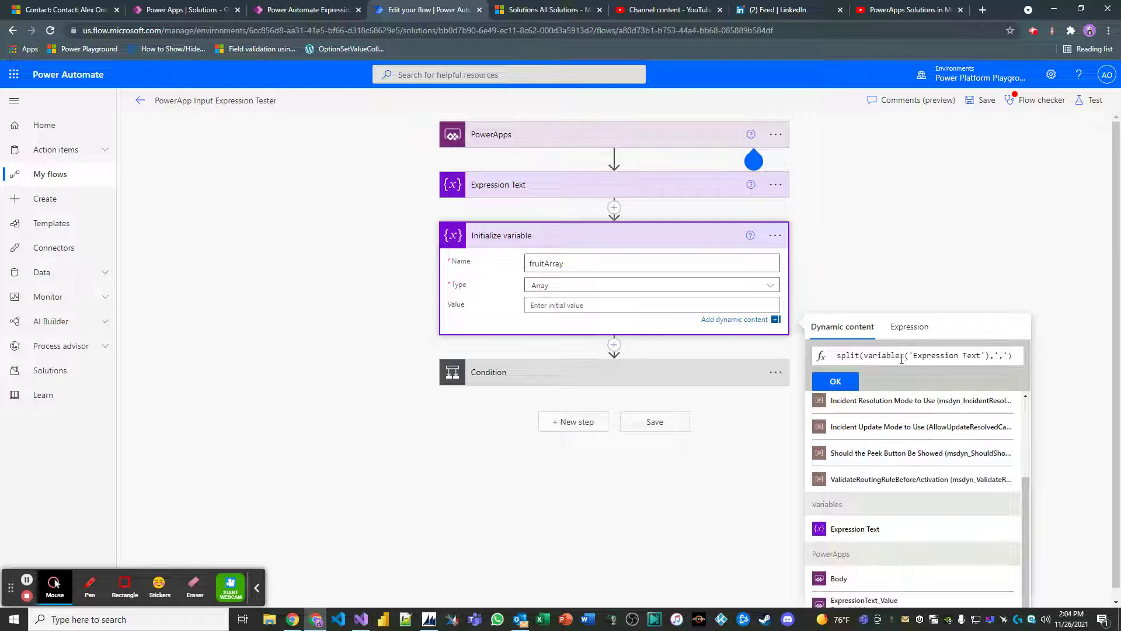
{"action": "left_click", "coordinate": [841, 381]}
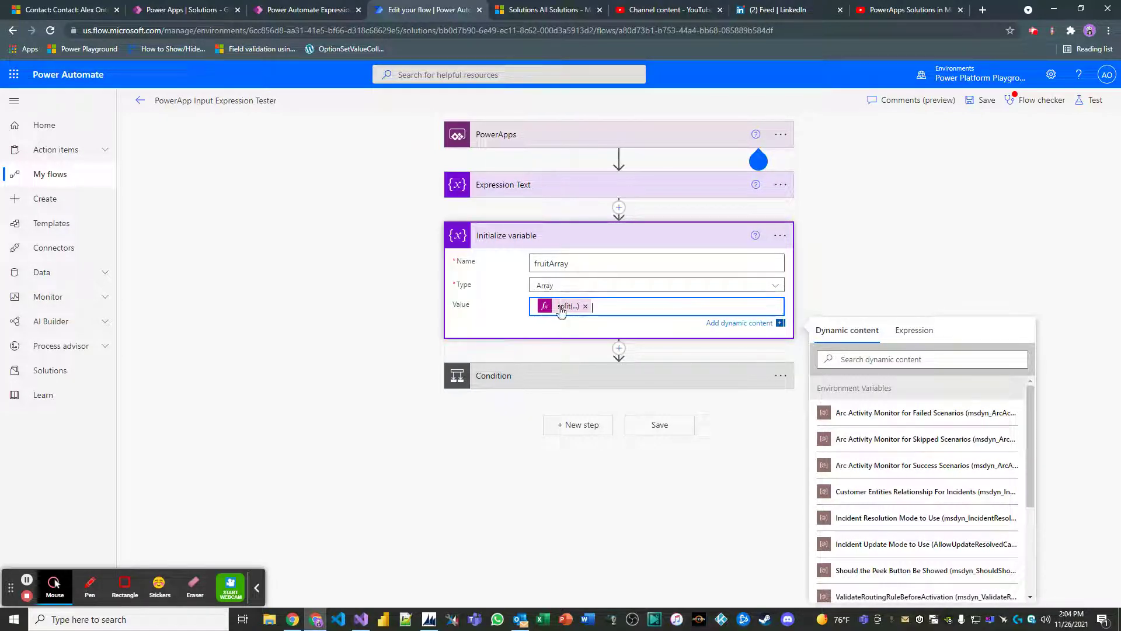
{"action": "left_click", "coordinate": [595, 378]}
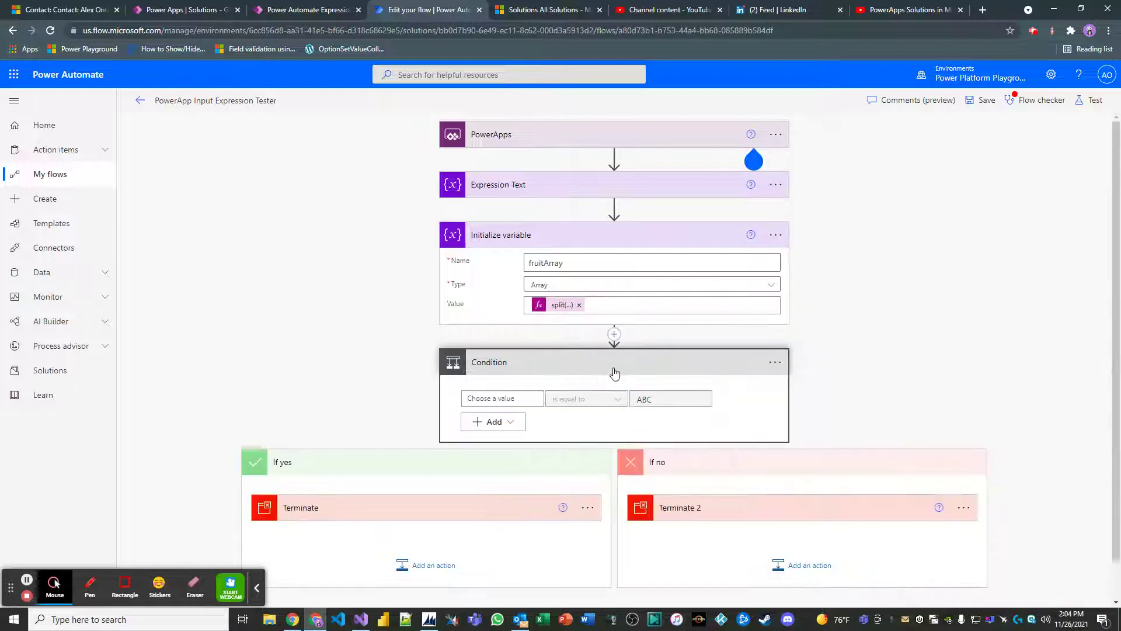
{"action": "scroll", "coordinate": [613, 374], "scroll_direction": "down", "scroll_amount": 1}
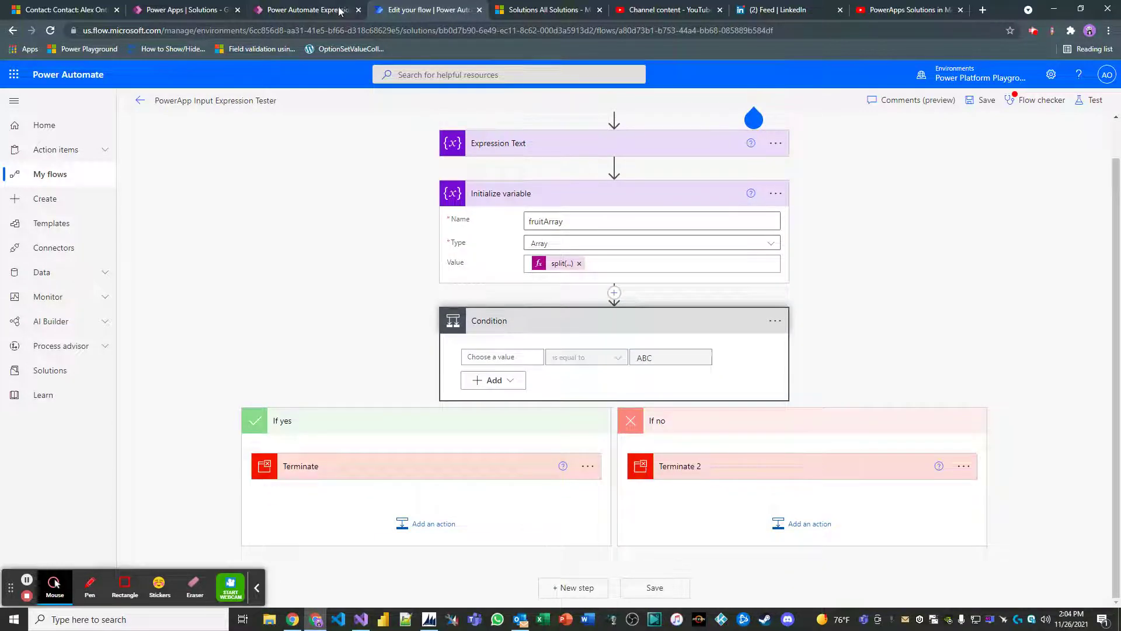
In the Expression Tester app, select Apple and Strawberry in the fruit list to review it.
{"action": "left_click", "coordinate": [309, 10]}
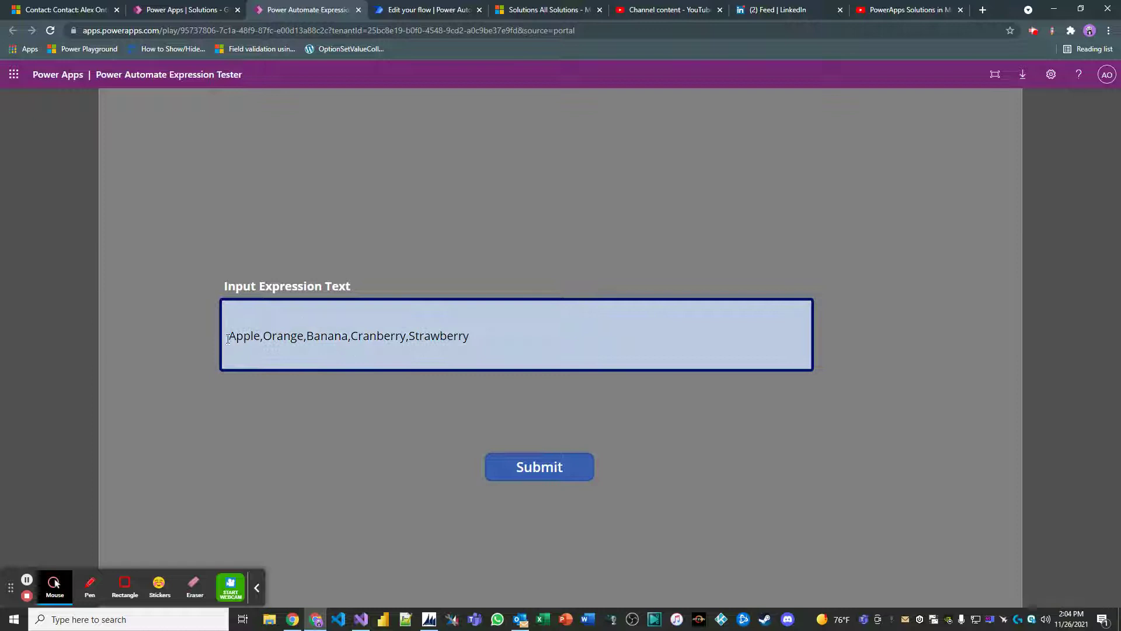
{"action": "double_click", "coordinate": [245, 335]}
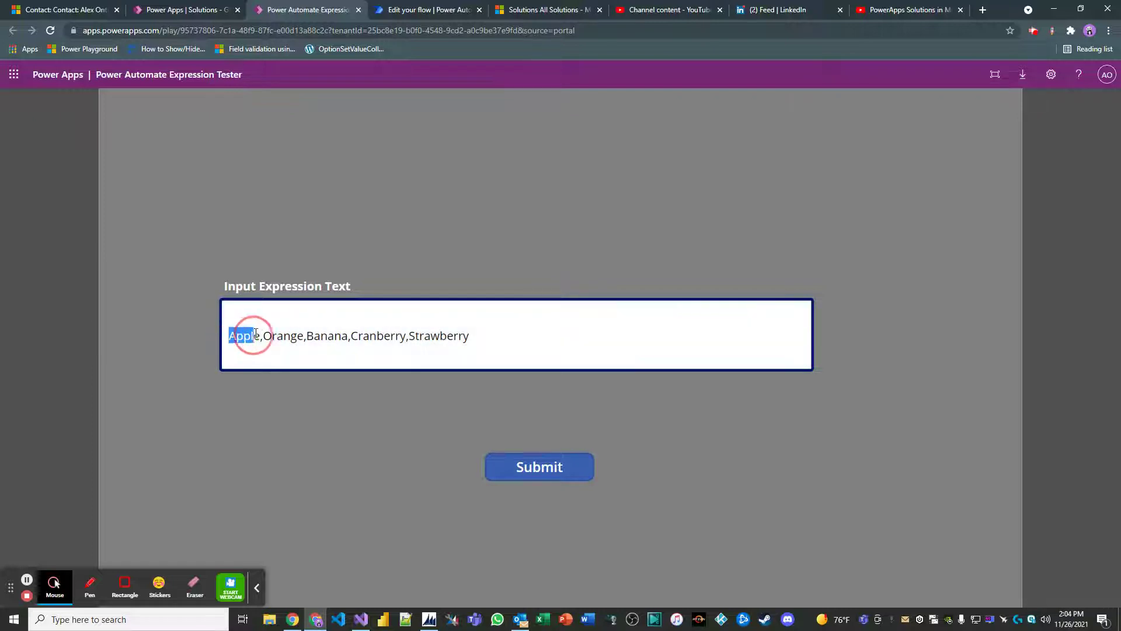
{"action": "left_click_drag", "start_coordinate": [406, 336], "coordinate": [501, 341]}
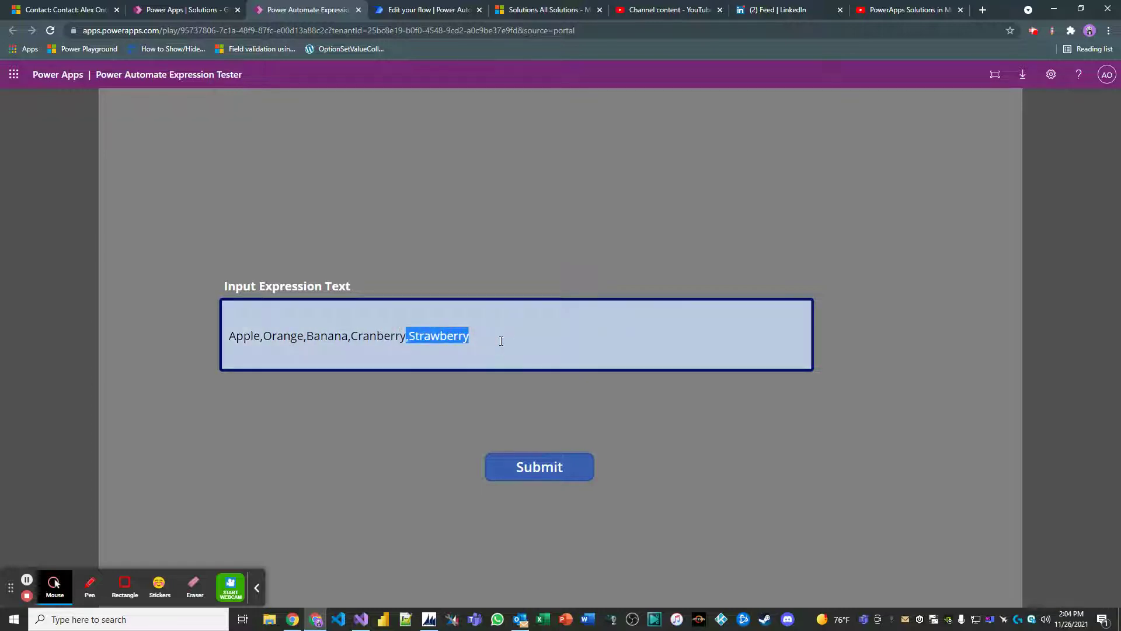
{"action": "left_click", "coordinate": [450, 343]}
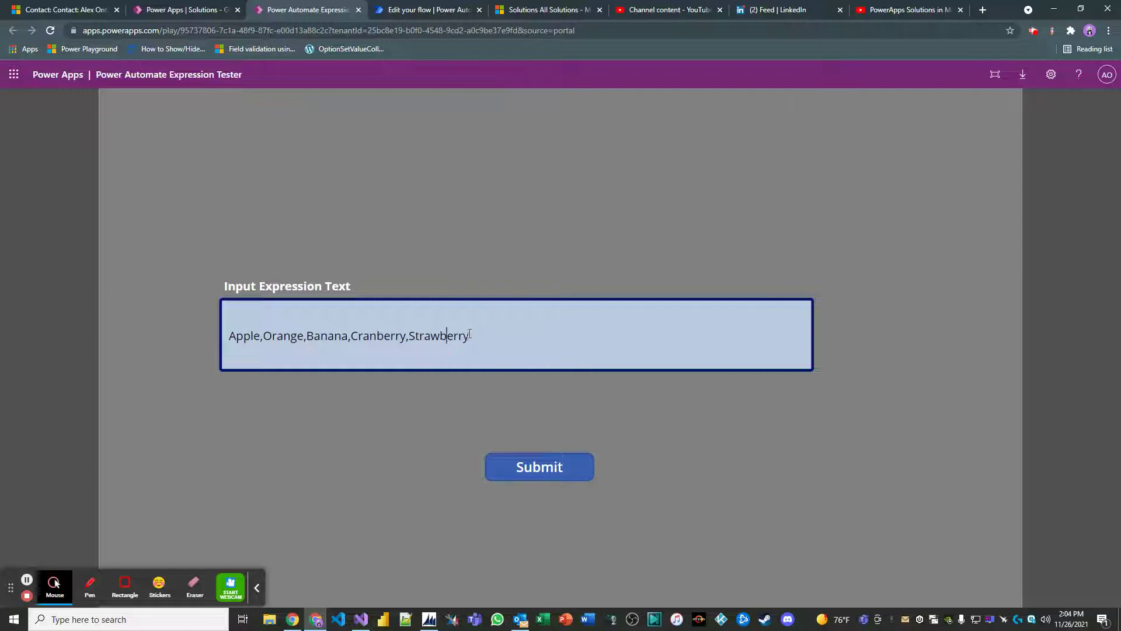
{"action": "left_click_drag", "start_coordinate": [470, 336], "coordinate": [384, 336]}
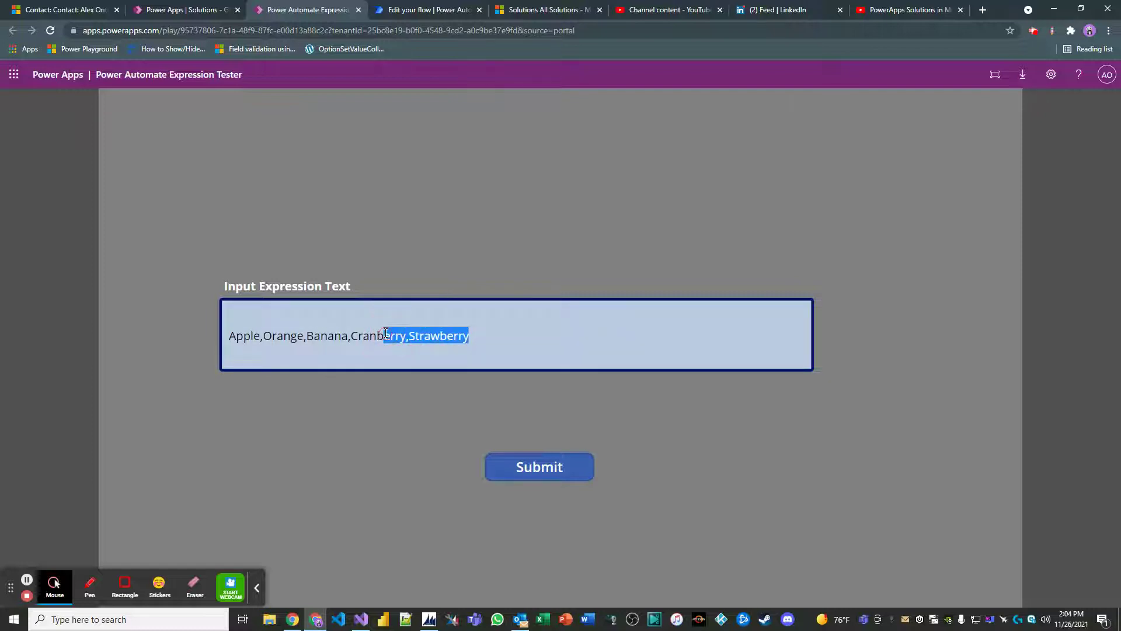
{"action": "left_click", "coordinate": [453, 336]}
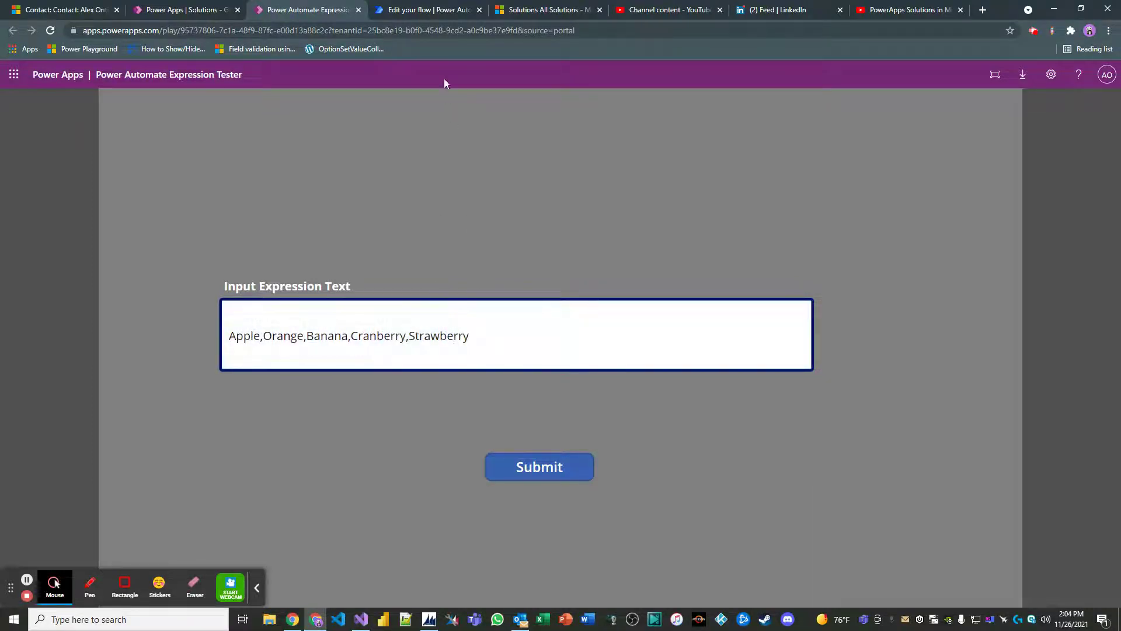
Set the condition's left-hand value to the expression first(variables('fruitArray')).
{"action": "left_click", "coordinate": [440, 16]}
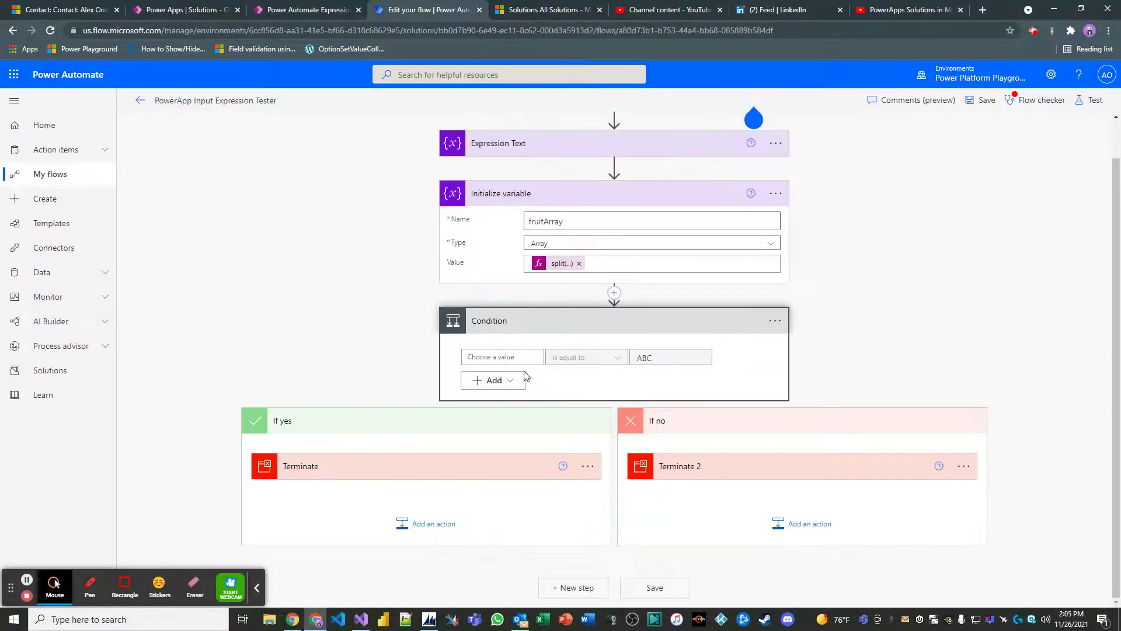
{"action": "left_click", "coordinate": [526, 357]}
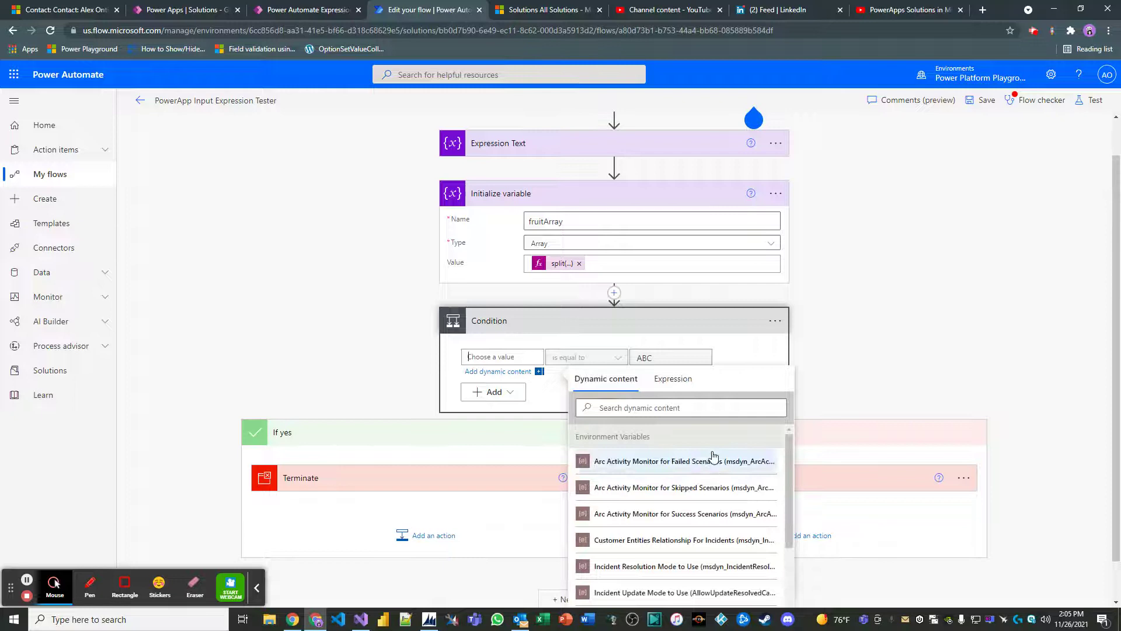
{"action": "left_click", "coordinate": [685, 384]}
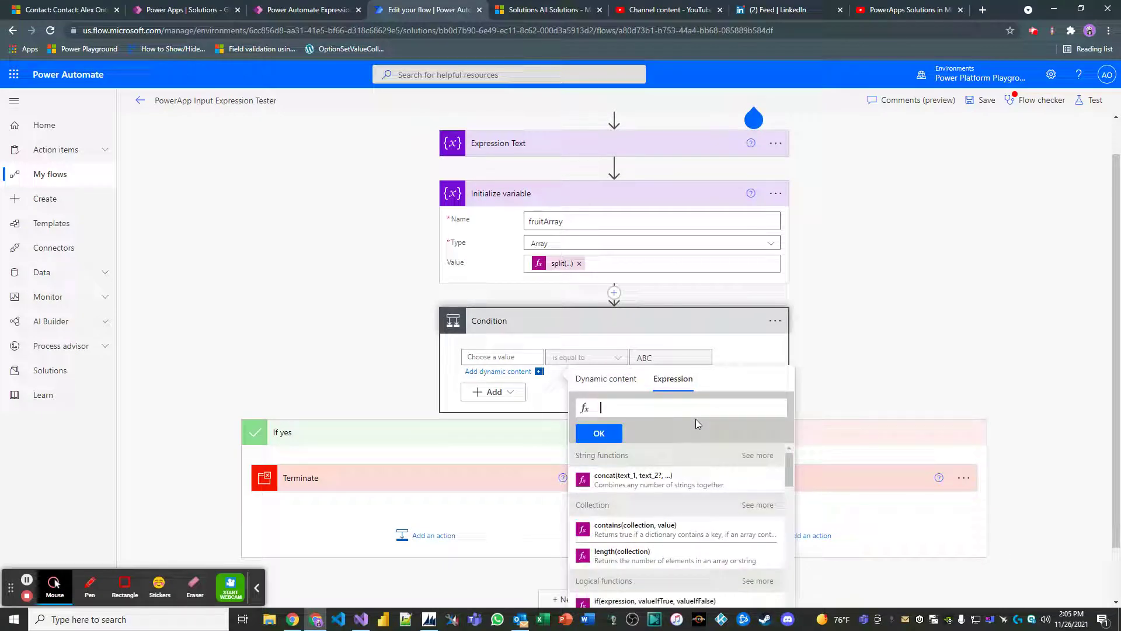
{"action": "type", "text": "first("}
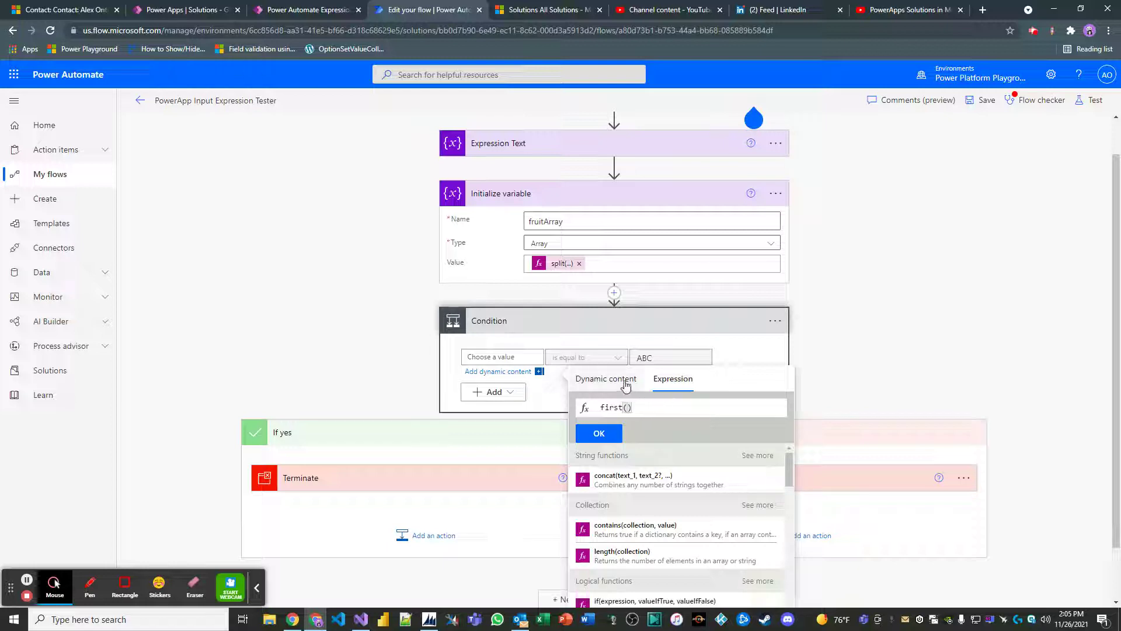
{"action": "left_click", "coordinate": [606, 379]}
{"action": "scroll", "coordinate": [734, 506], "scroll_direction": "down", "scroll_amount": 5}
{"action": "scroll", "coordinate": [734, 506], "scroll_direction": "down", "scroll_amount": 2}
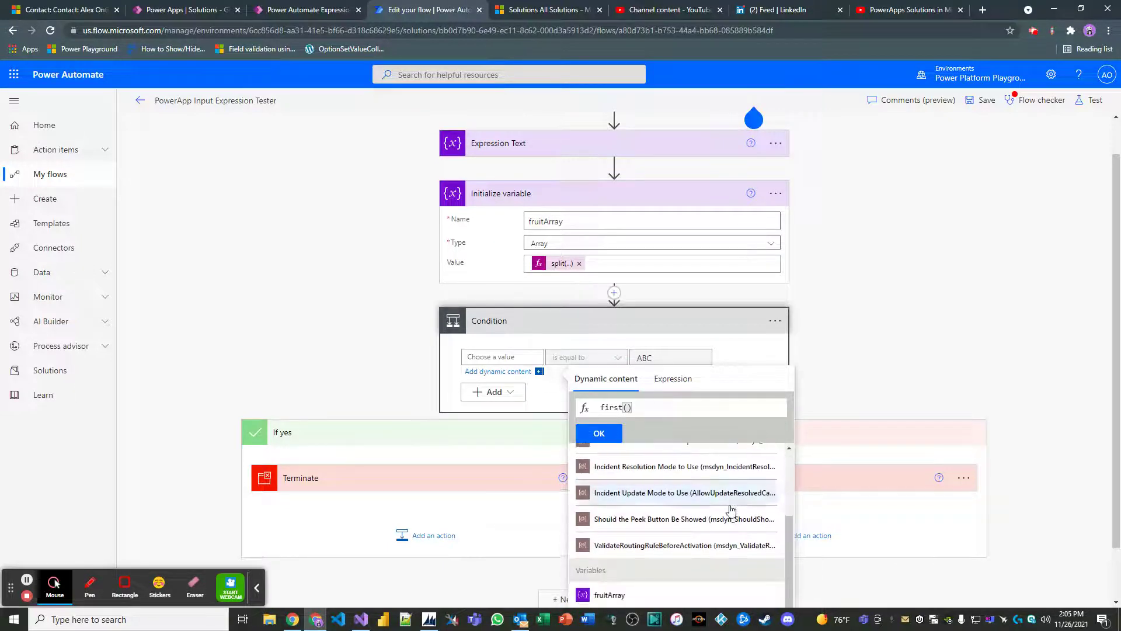
{"action": "left_click", "coordinate": [635, 560]}
{"action": "left_click", "coordinate": [743, 412]}
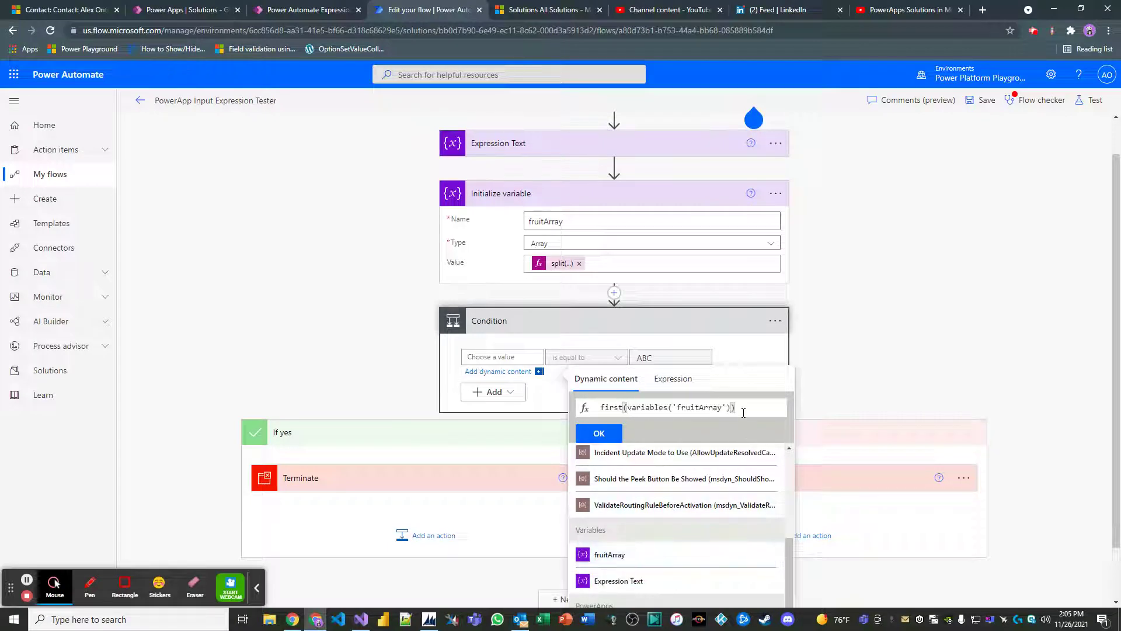
{"action": "left_click", "coordinate": [617, 435]}
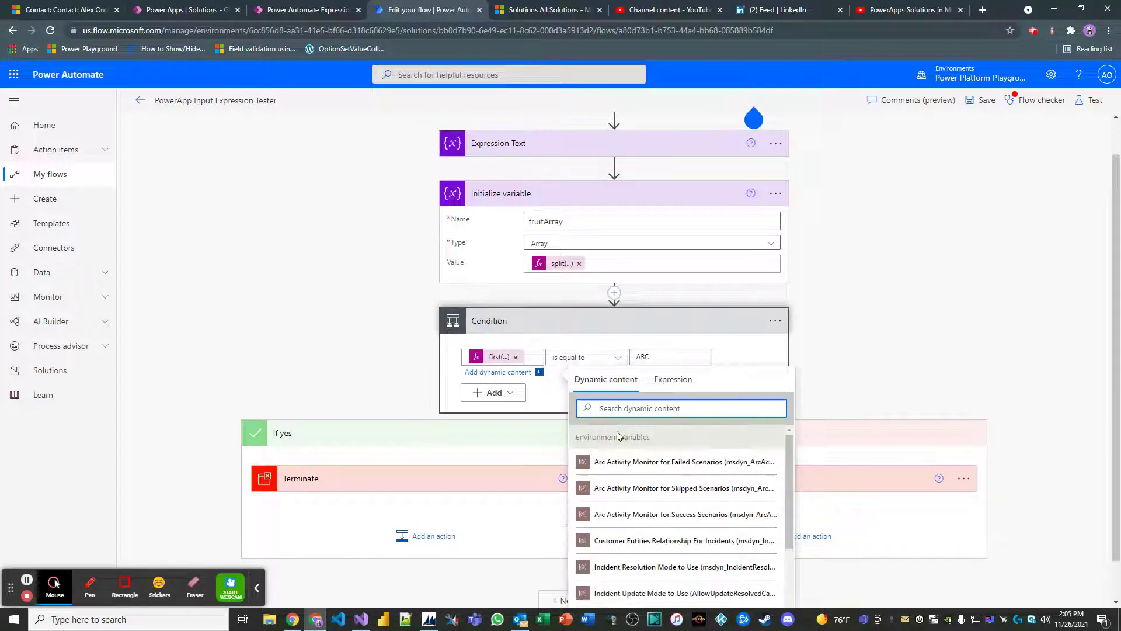
Replace the comparison value ABC with "Strawberry".
{"action": "left_click", "coordinate": [654, 355]}
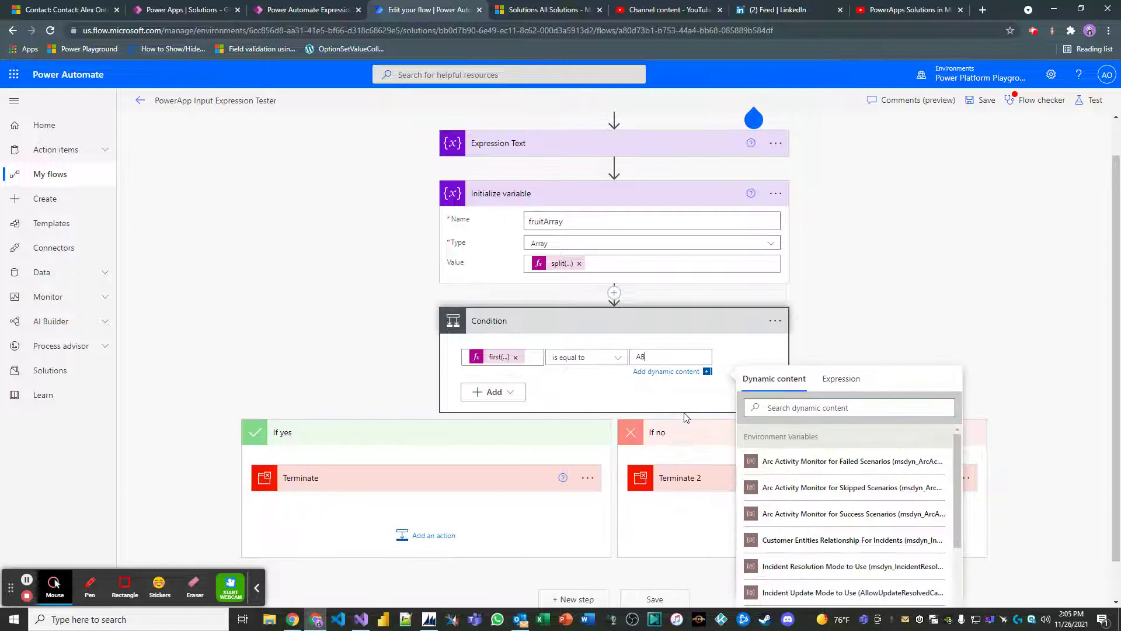
{"action": "key", "text": "BackSpace"}
{"action": "key", "text": "BackSpace"}
{"action": "type", "text": "\"Strawberry\""}
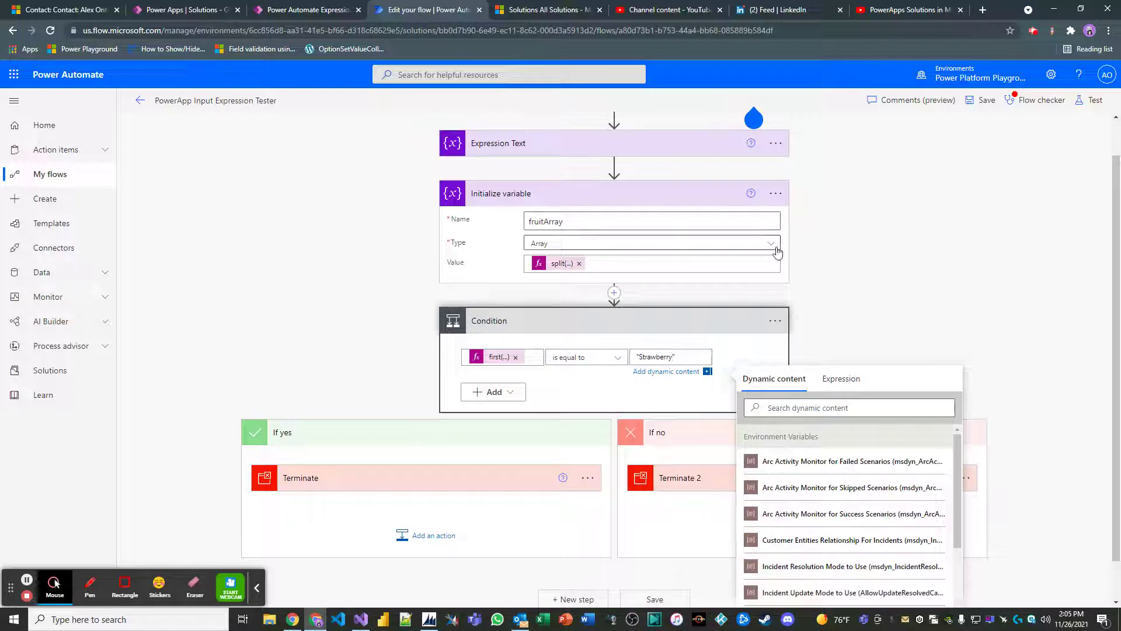
Save the flow and expand Terminate 2 and Terminate to show their Cancelled and Succeeded statuses.
{"action": "left_click", "coordinate": [874, 333]}
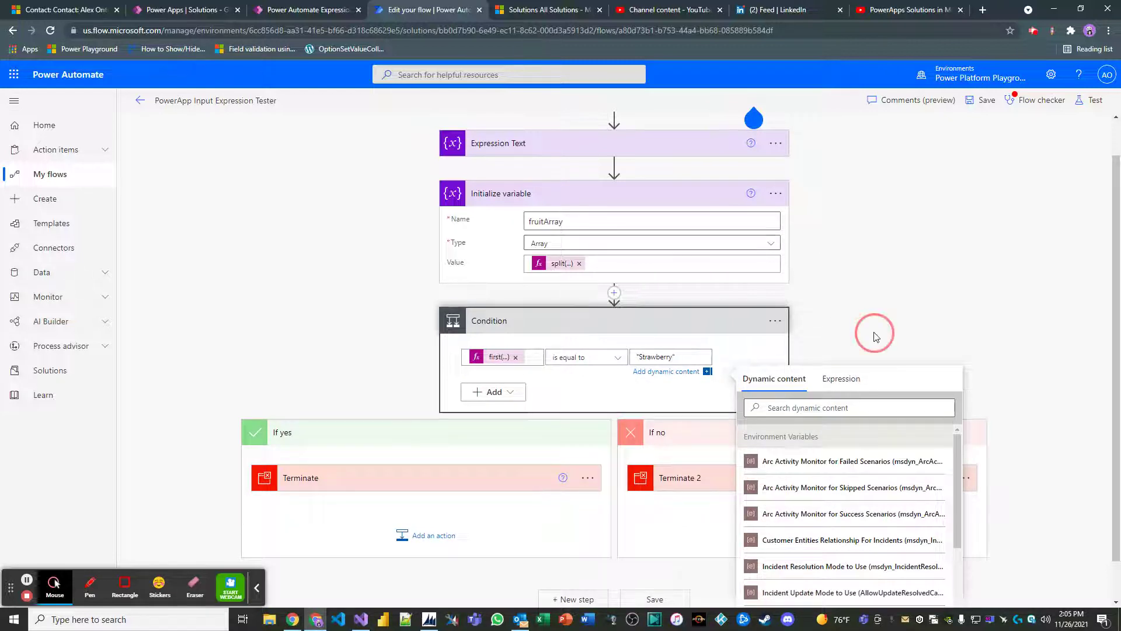
{"action": "left_click", "coordinate": [983, 100]}
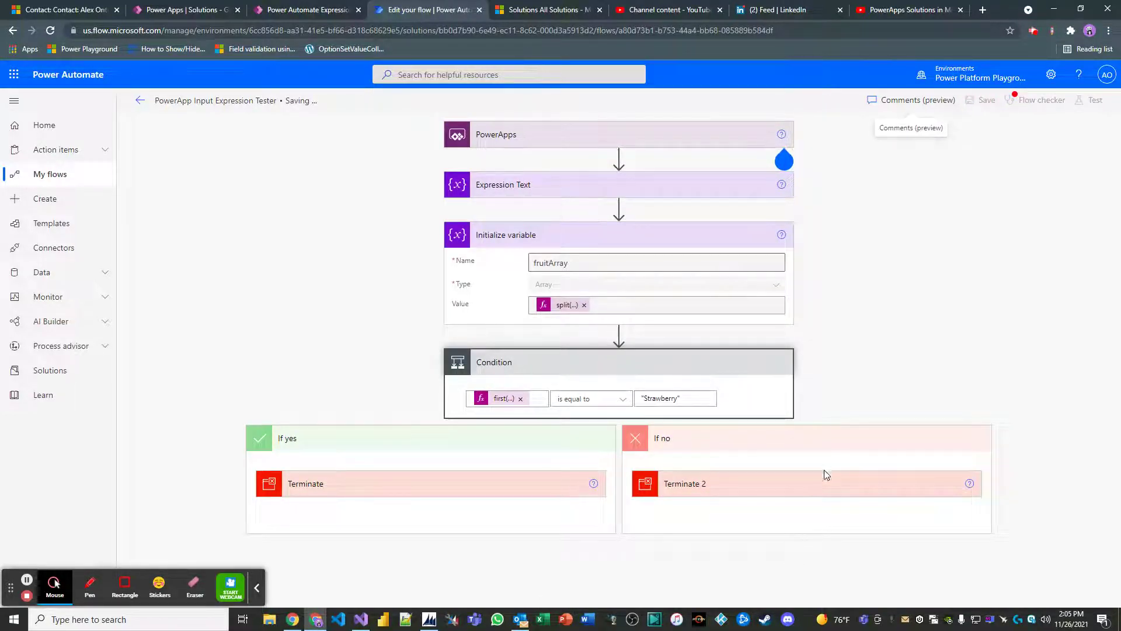
{"action": "scroll", "coordinate": [858, 496], "scroll_direction": "down", "scroll_amount": 1}
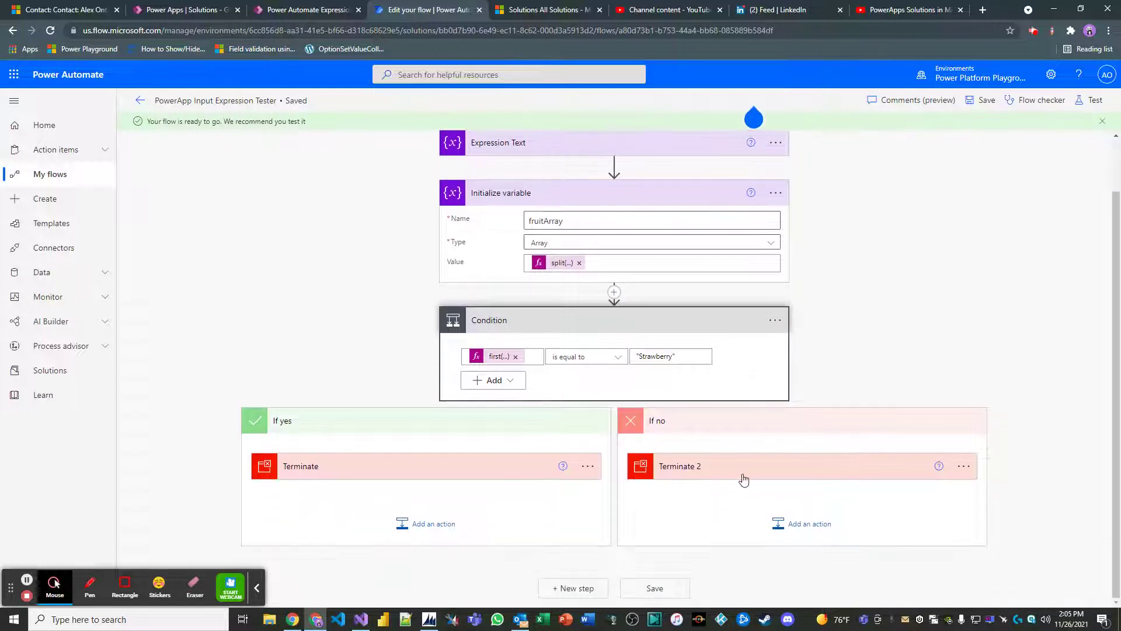
{"action": "left_click", "coordinate": [747, 474]}
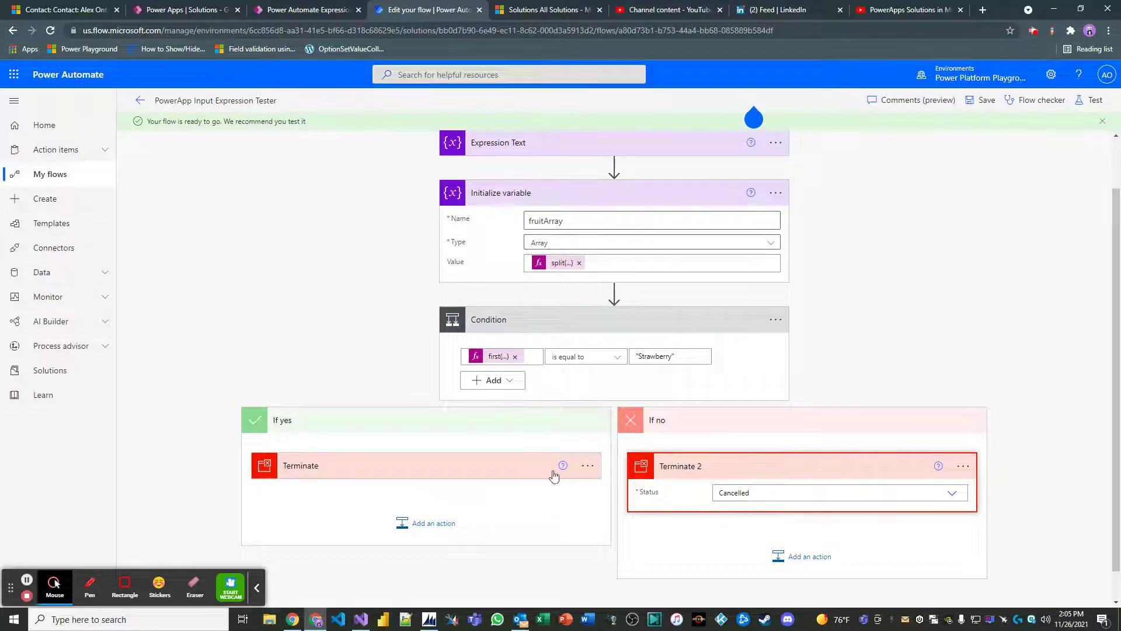
{"action": "left_click", "coordinate": [471, 468]}
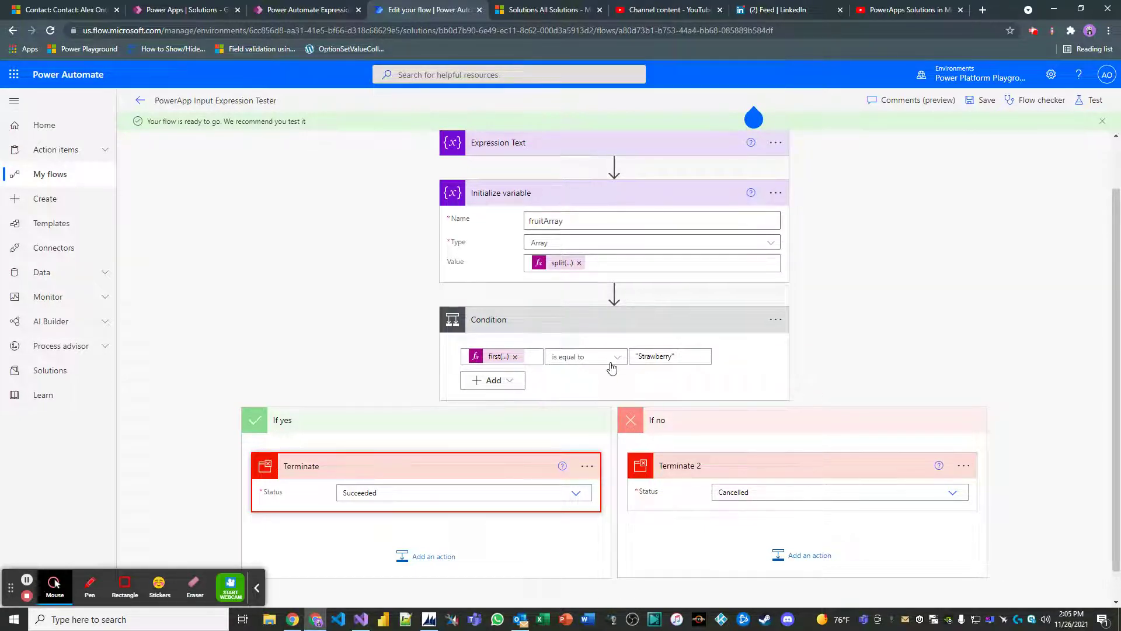
Change the condition's comparison value from "Strawberry" to "Apple" and save the flow.
{"action": "left_click", "coordinate": [499, 357]}
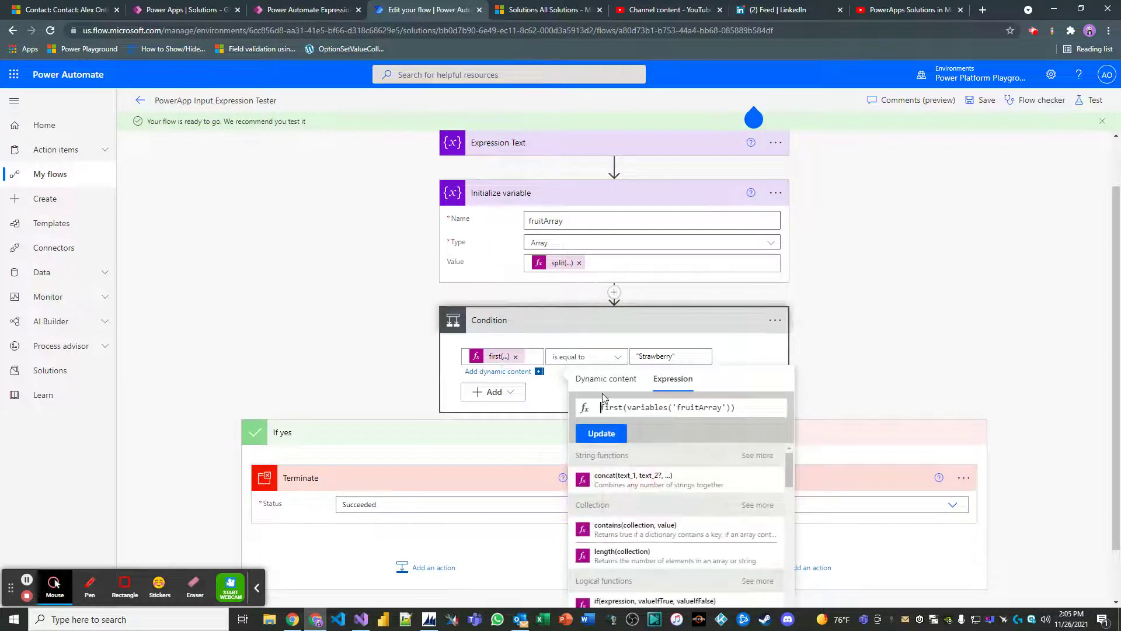
{"action": "left_click", "coordinate": [671, 357]}
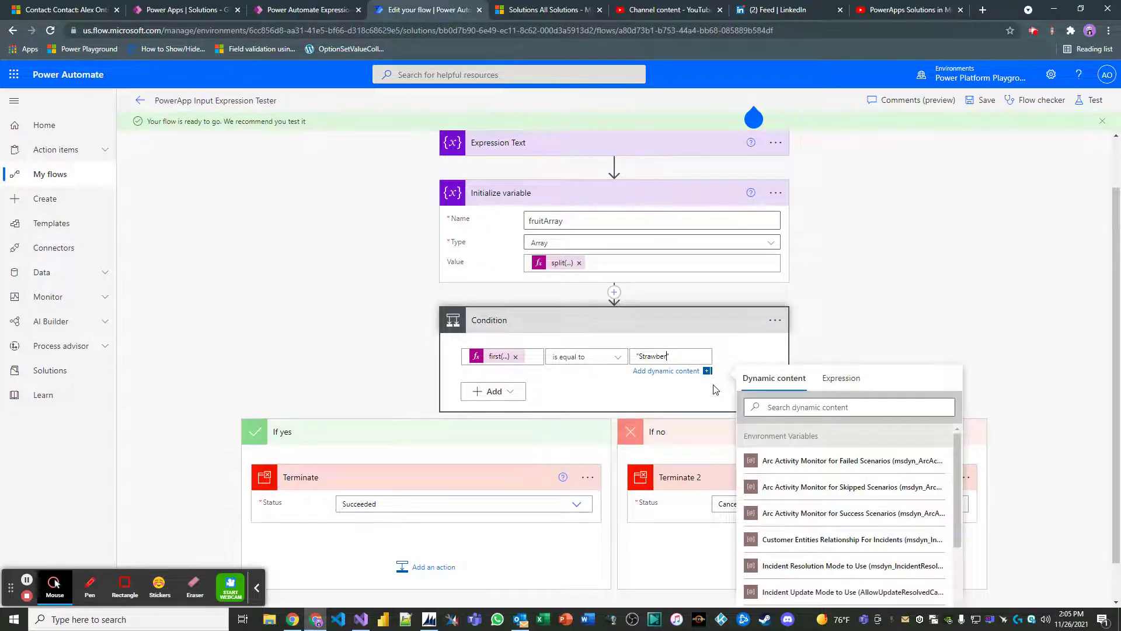
{"action": "key", "text": "BackSpace"}
{"action": "key", "text": "BackSpace"}
{"action": "key", "text": "BackSpace"}
{"action": "left_click", "coordinate": [870, 289]}
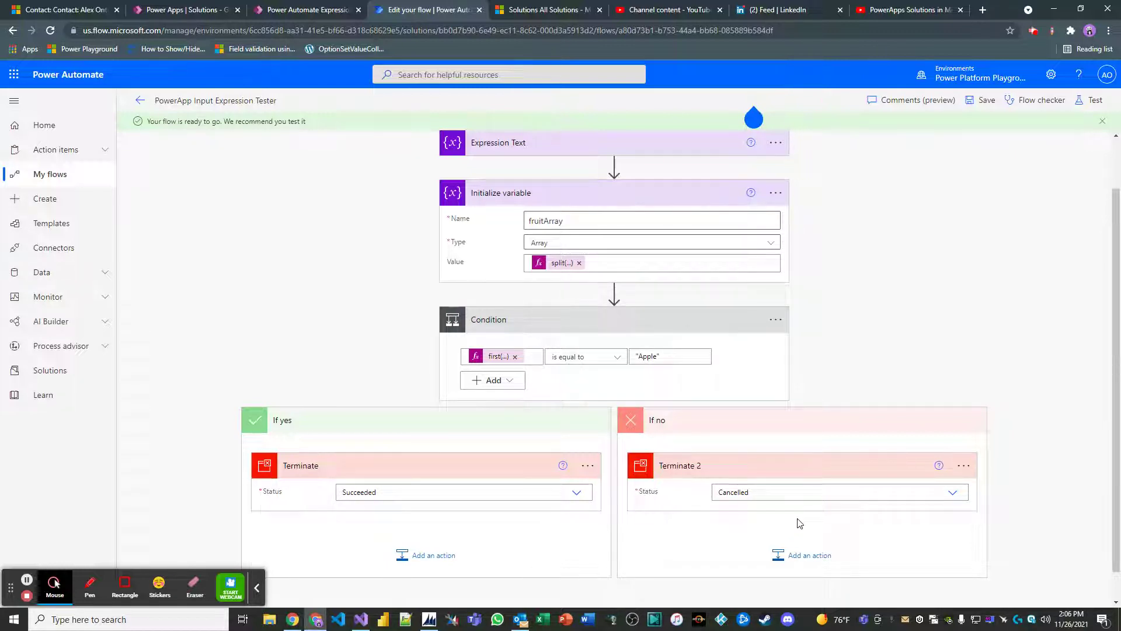
{"action": "left_click", "coordinate": [982, 101]}
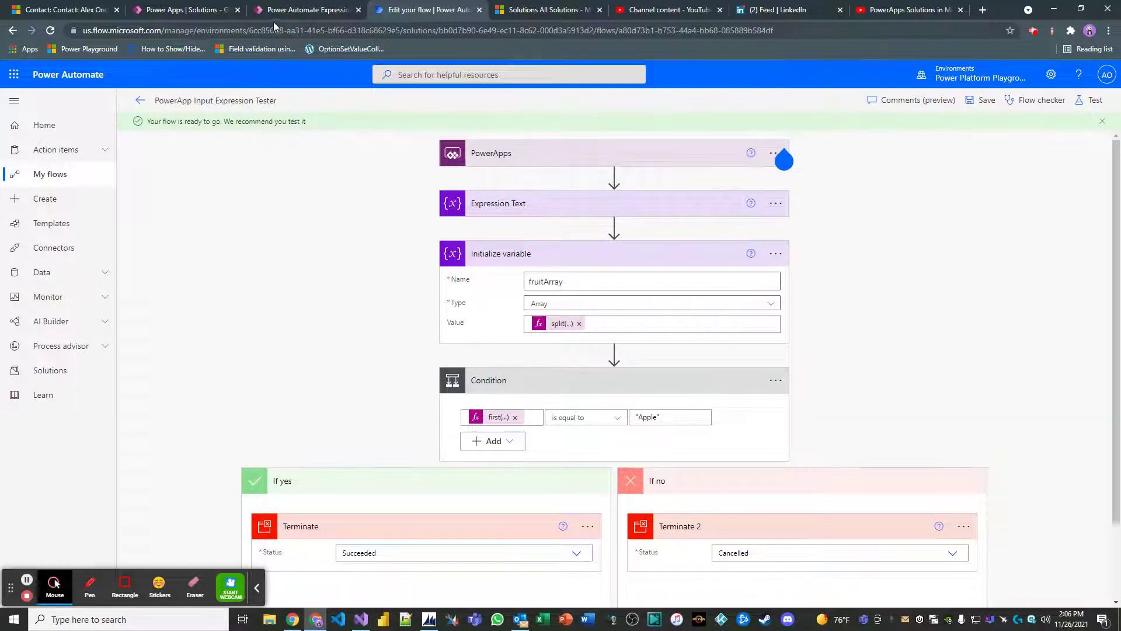
Submit Apple,Orange,Banana,Cranberry,Strawberry from the Power Apps tester, then return to the flow editor.
{"action": "left_click", "coordinate": [292, 13]}
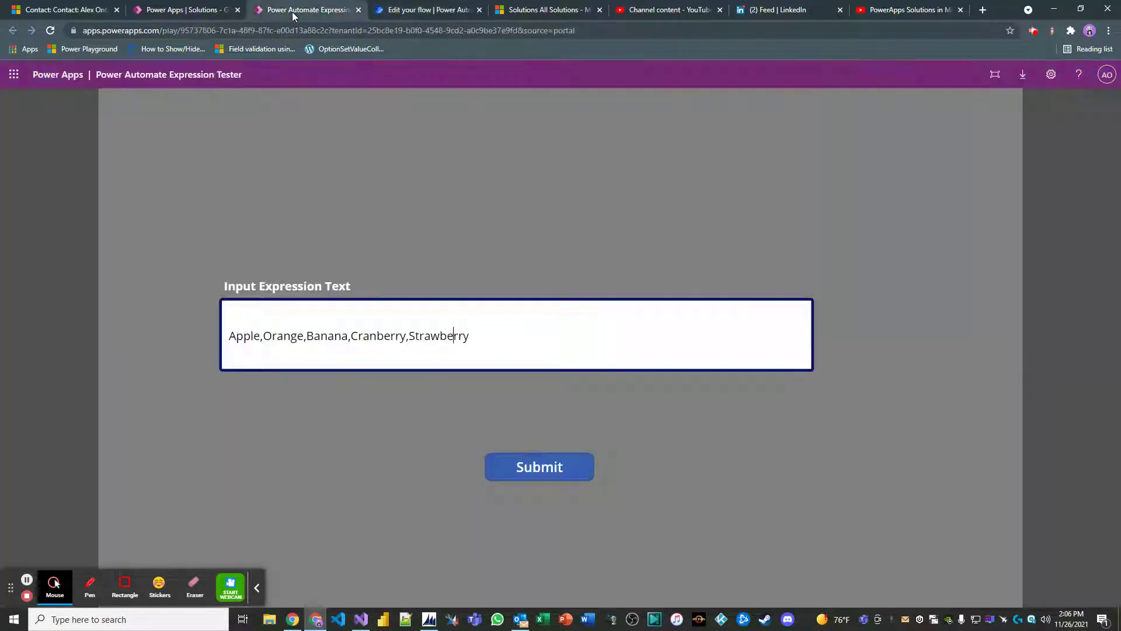
{"action": "left_click", "coordinate": [533, 469]}
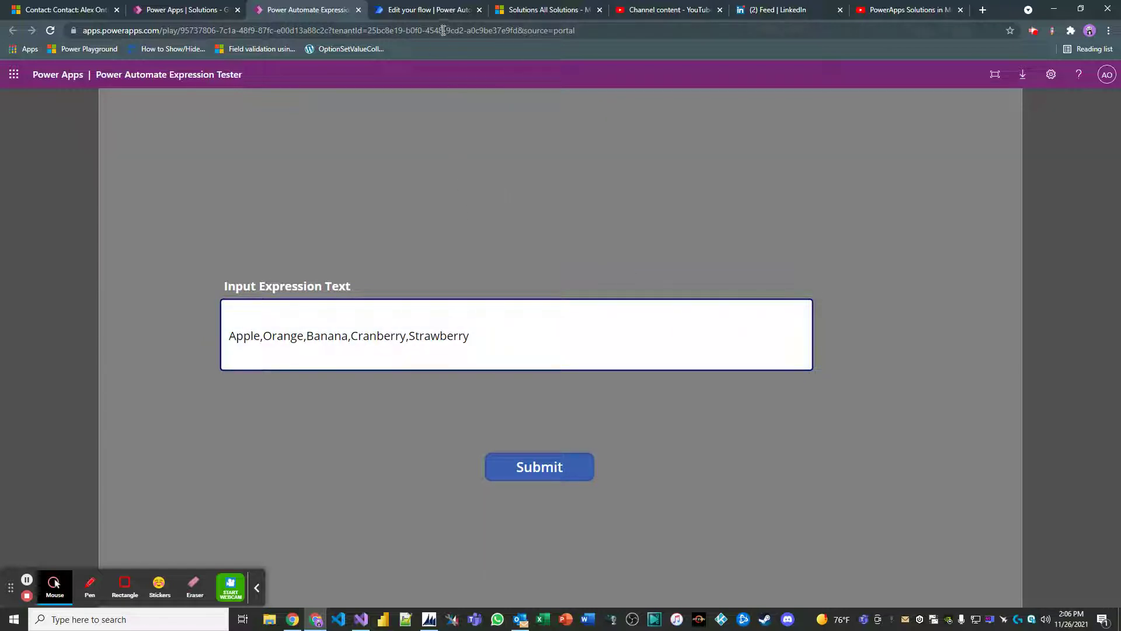
{"action": "left_click", "coordinate": [437, 13]}
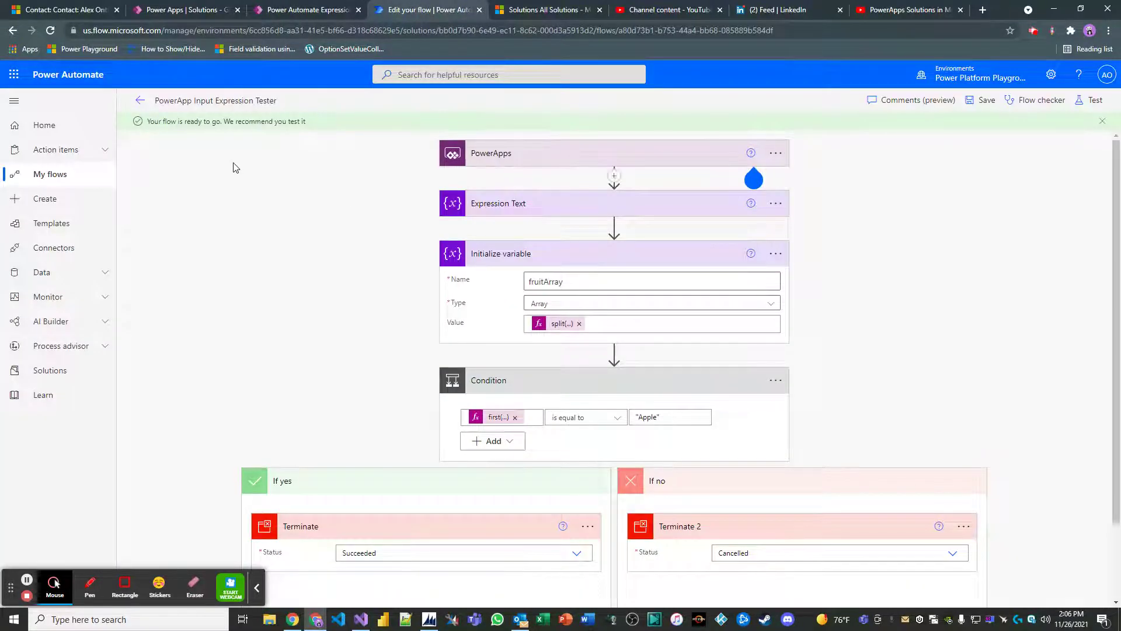
Open the newest run and confirm the Condition took the Yes branch to a Succeeded Terminate.
{"action": "left_click", "coordinate": [138, 103]}
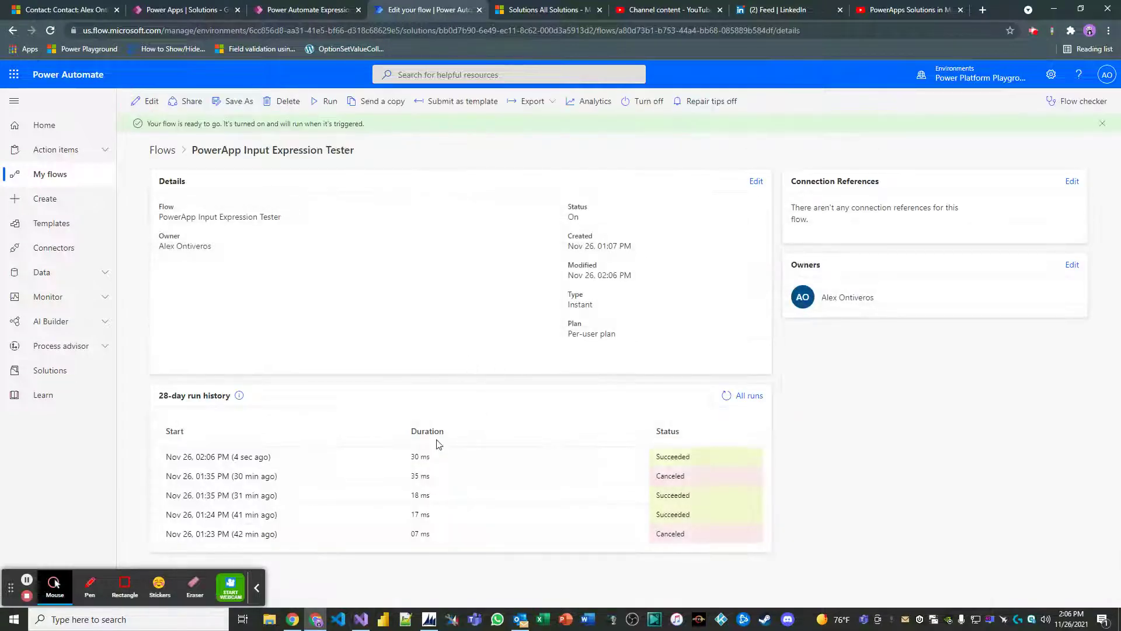
{"action": "left_click", "coordinate": [245, 458]}
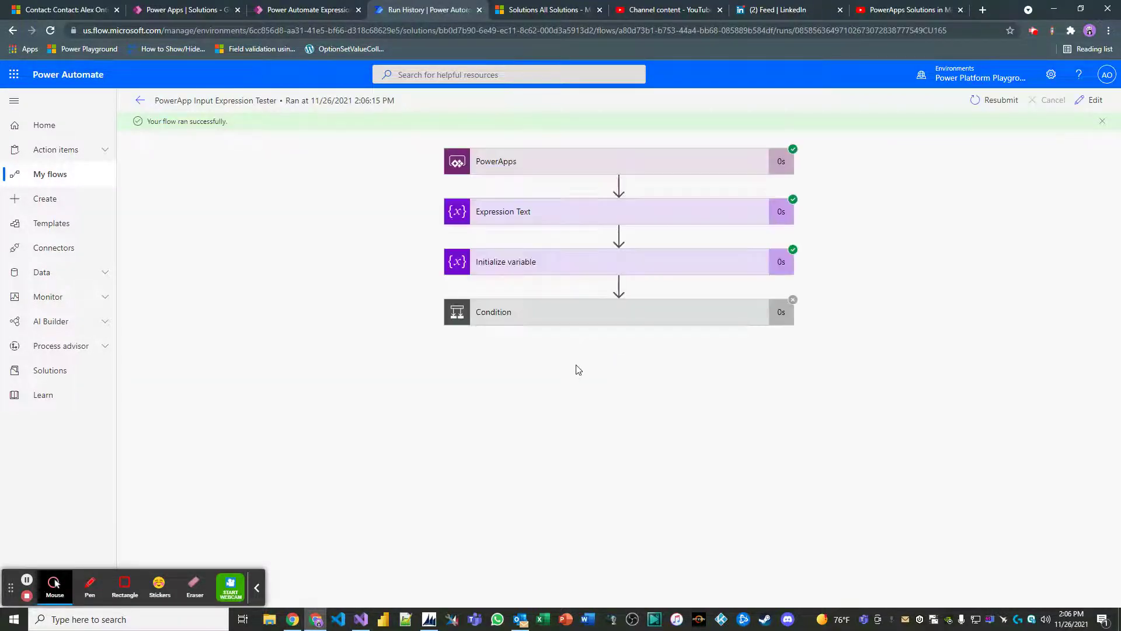
{"action": "left_click", "coordinate": [658, 318]}
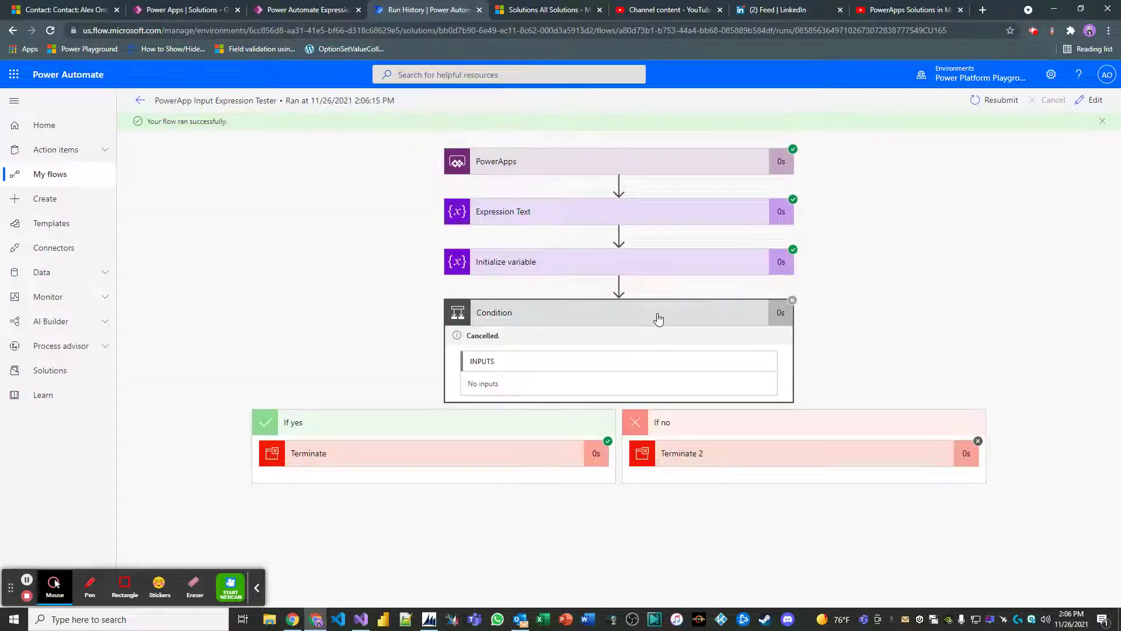
{"action": "left_click", "coordinate": [523, 470]}
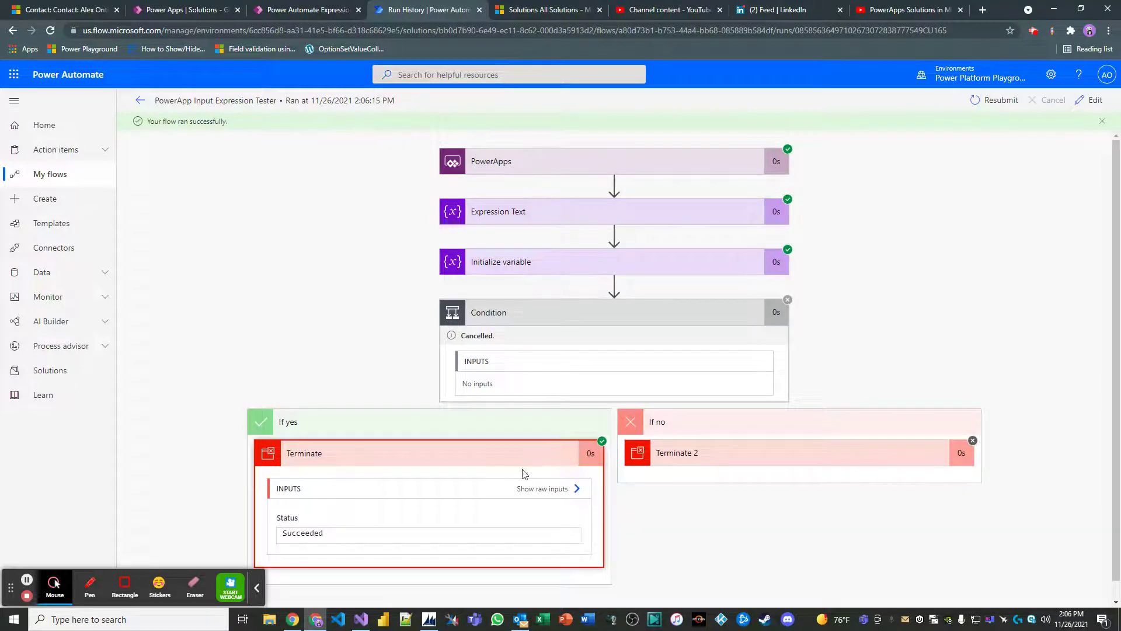
{"action": "left_click", "coordinate": [526, 464]}
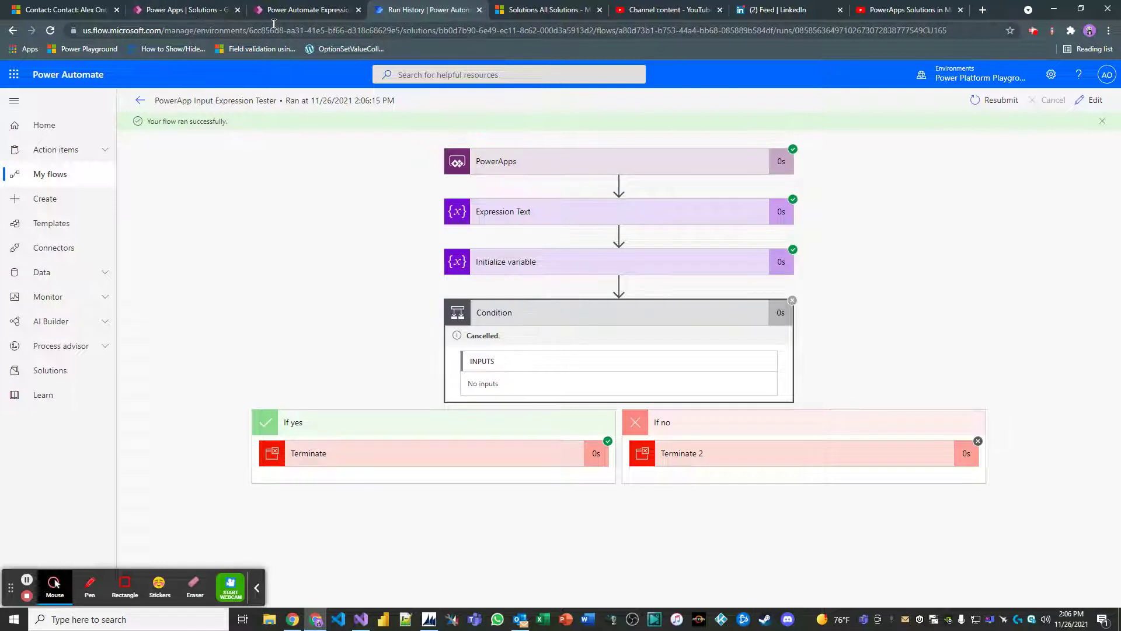
In the Expression Tester app, replace the first fruit Apple with Strawberry.
{"action": "left_click", "coordinate": [216, 12]}
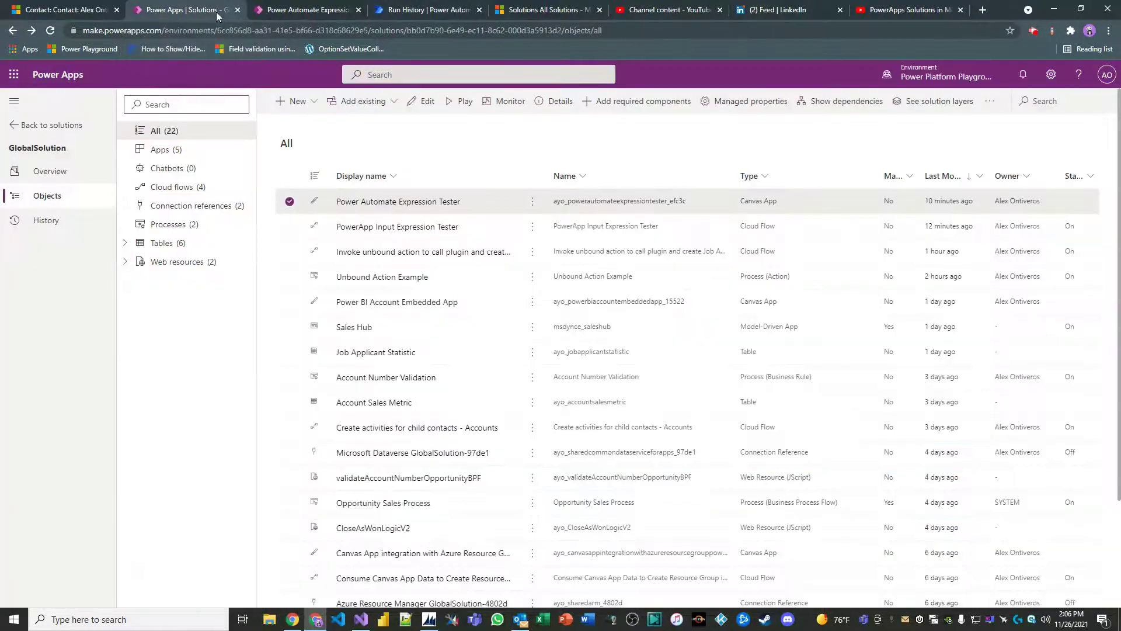
{"action": "left_click", "coordinate": [303, 14]}
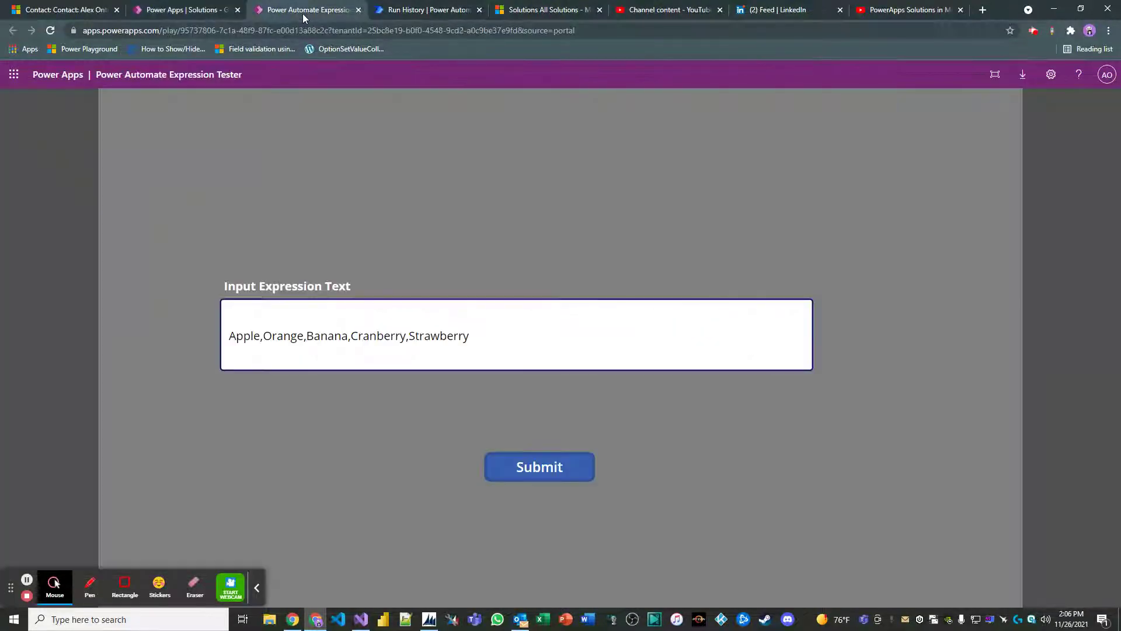
{"action": "left_click", "coordinate": [262, 338]}
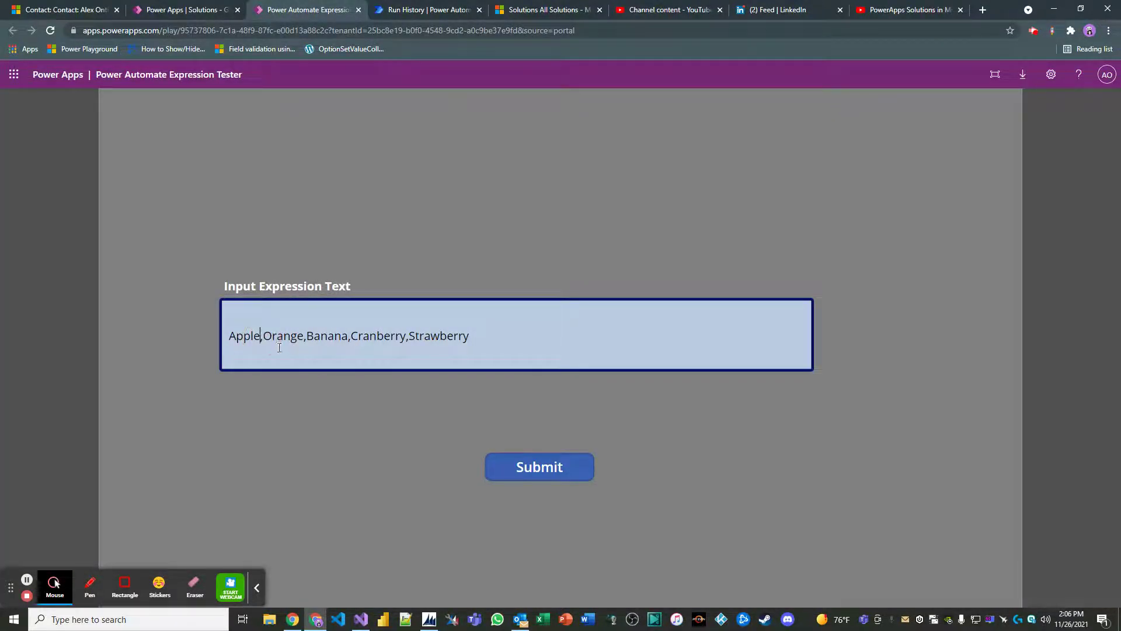
{"action": "key", "text": "BackSpace"}
{"action": "key", "text": "BackSpace"}
{"action": "key", "text": "BackSpace"}
{"action": "key", "text": "BackSpace"}
{"action": "key", "text": "BackSpace"}
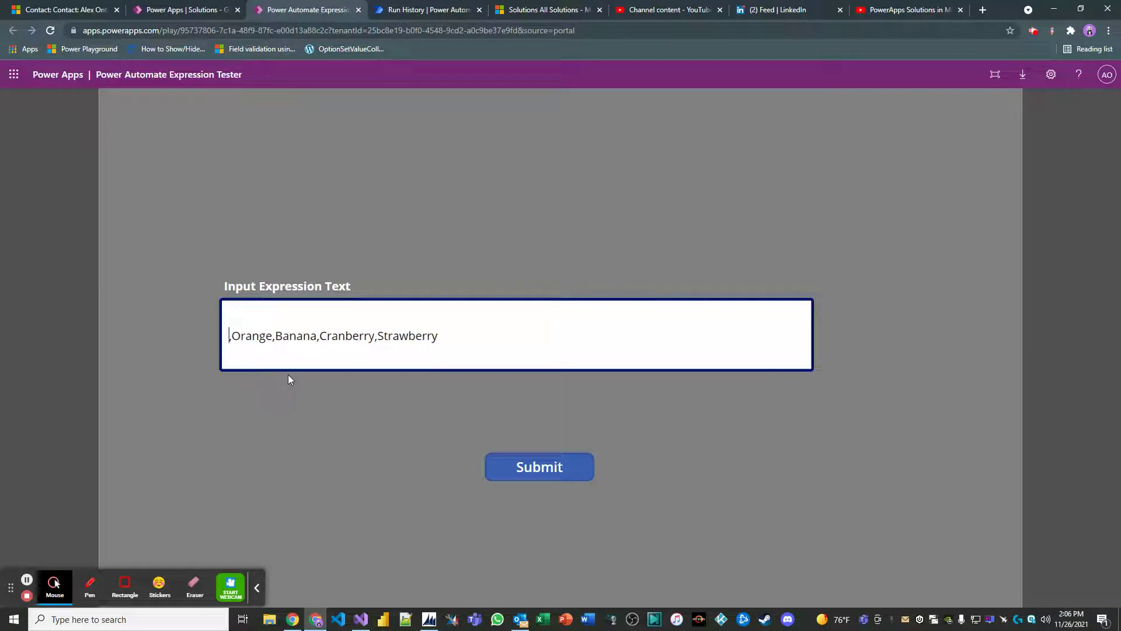
{"action": "type", "text": "Strawbv"}
{"action": "key", "text": "BackSpace"}
{"action": "type", "text": "erry"}
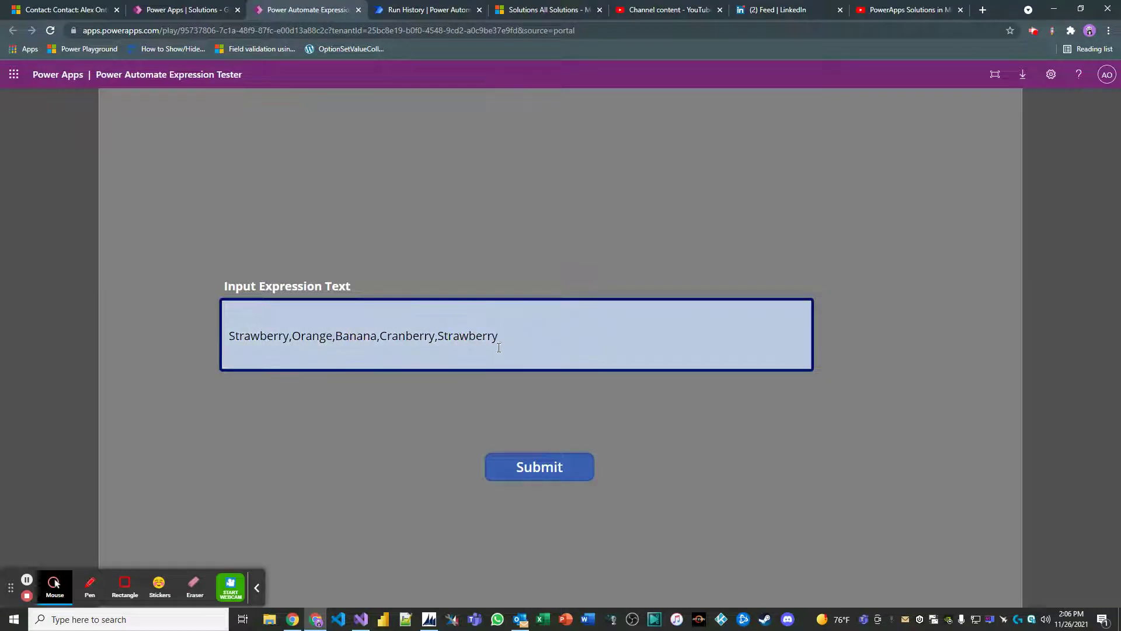
Replace the trailing Strawberry with Apple and submit the reordered list.
{"action": "left_click_drag", "start_coordinate": [498, 336], "coordinate": [437, 335]}
{"action": "key", "text": "BackSpace"}
{"action": "type", "text": "Apple"}
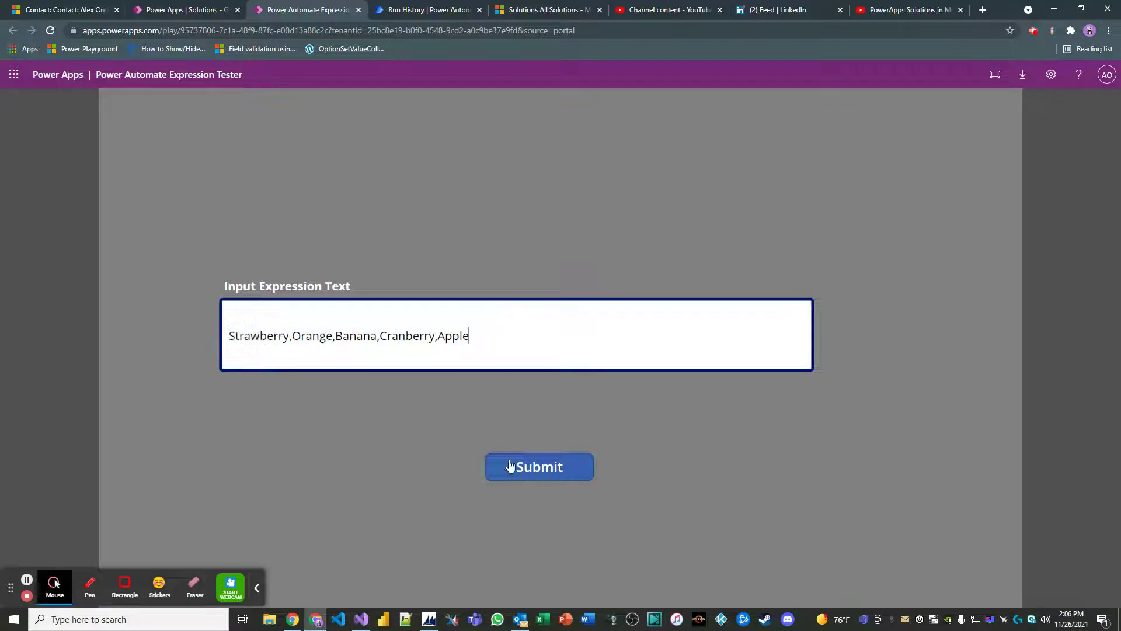
{"action": "left_click", "coordinate": [520, 465]}
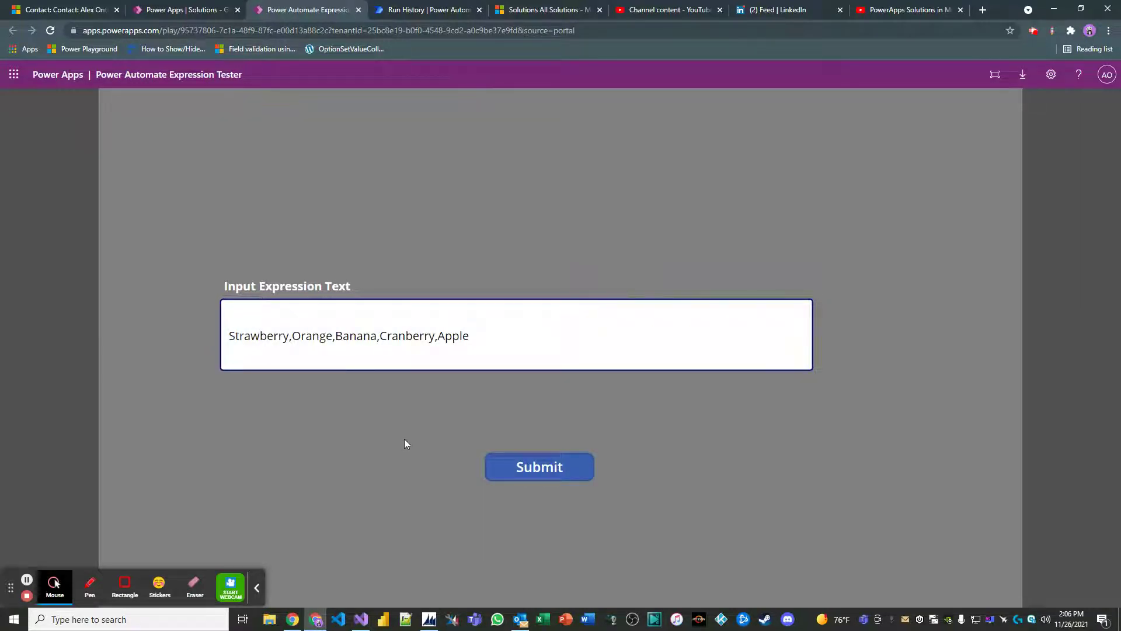
Open the newest flow run and expand Condition and Terminate 2, which shows Cancelled.
{"action": "left_click", "coordinate": [432, 11]}
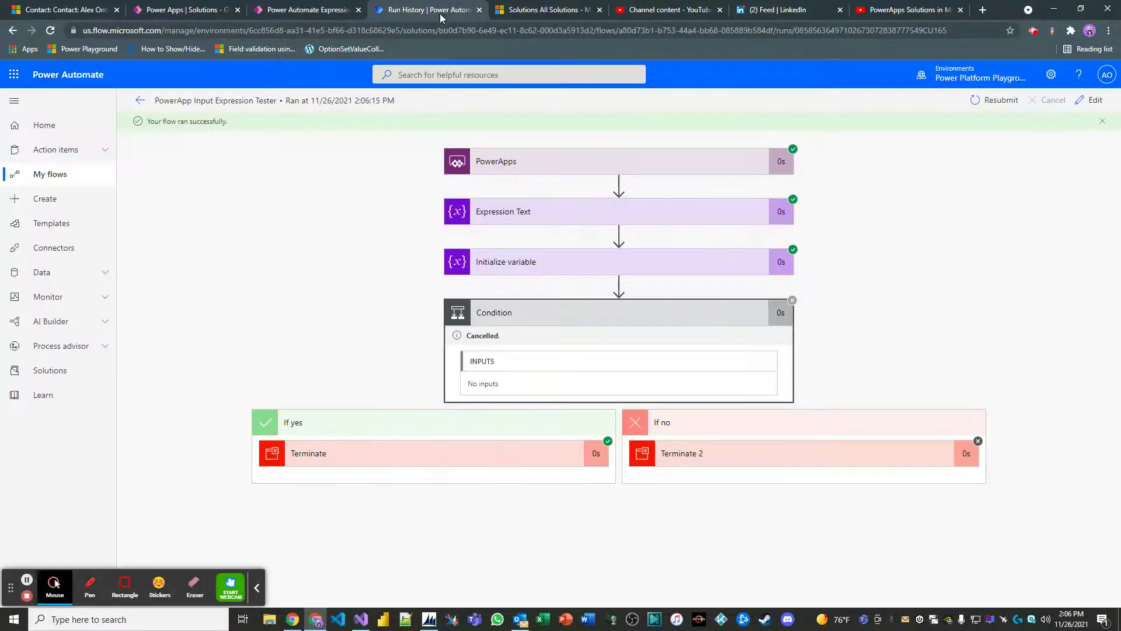
{"action": "left_click", "coordinate": [143, 93]}
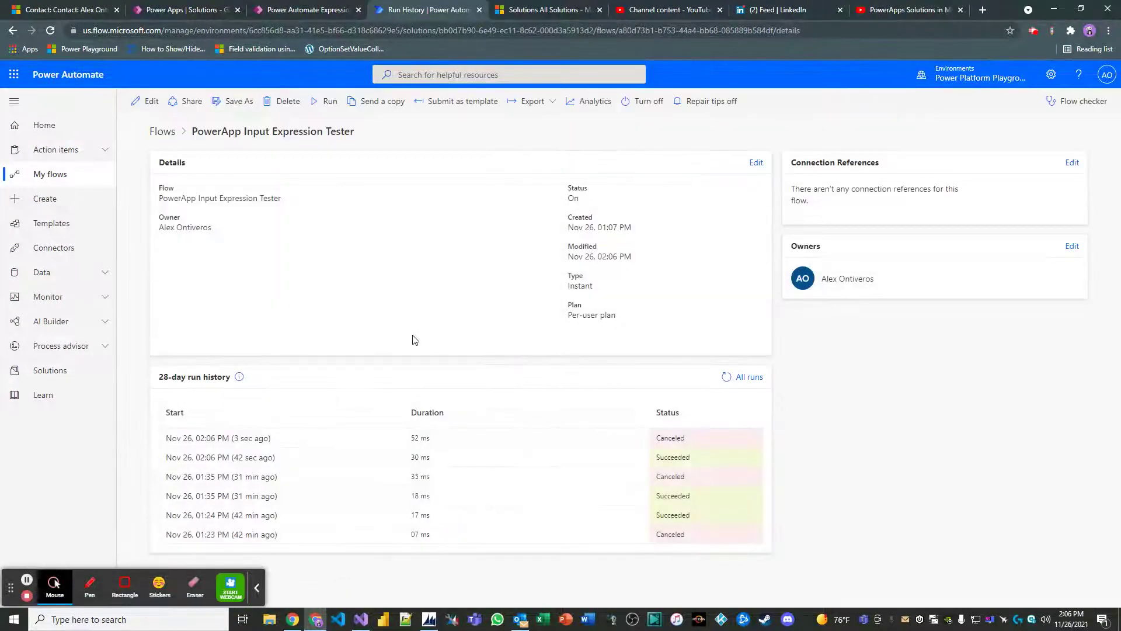
{"action": "left_click", "coordinate": [254, 439]}
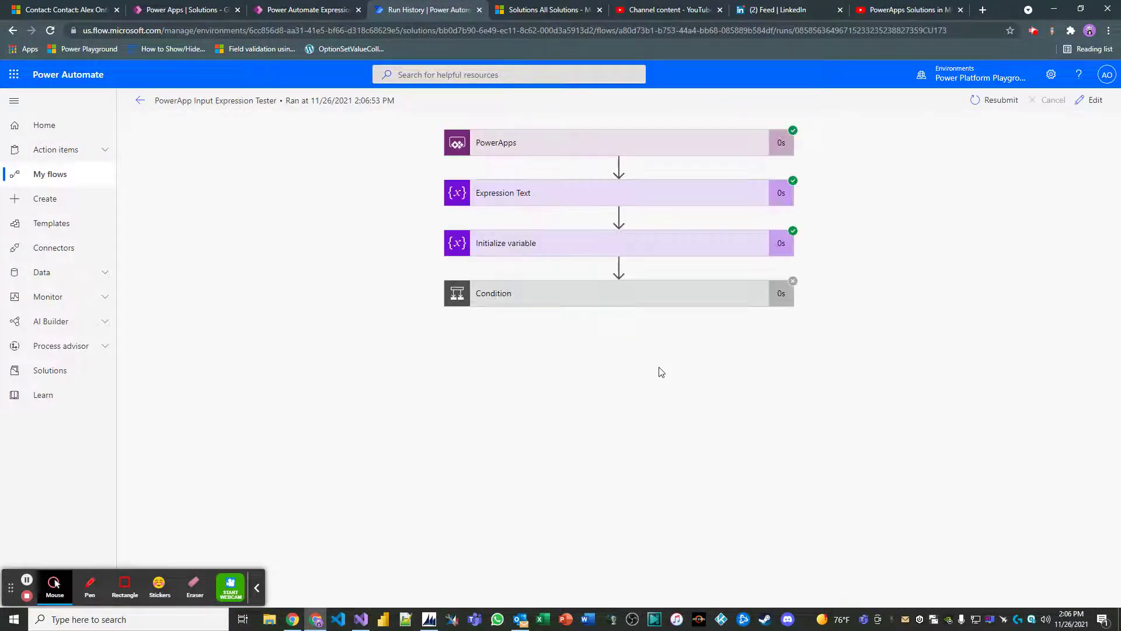
{"action": "left_click", "coordinate": [663, 295]}
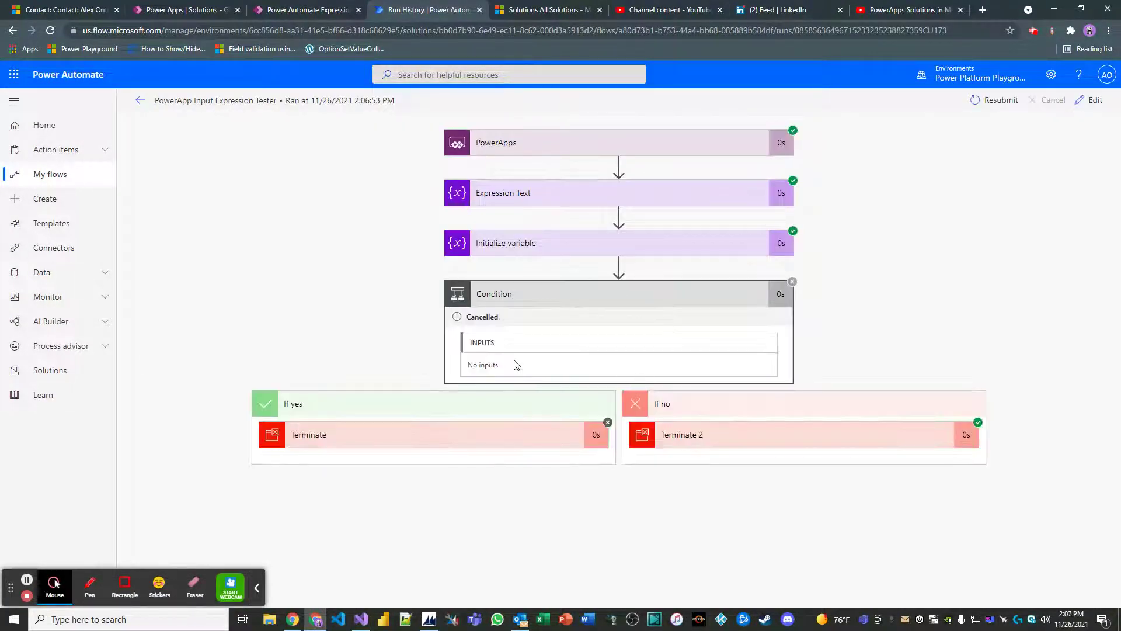
{"action": "left_click", "coordinate": [795, 443]}
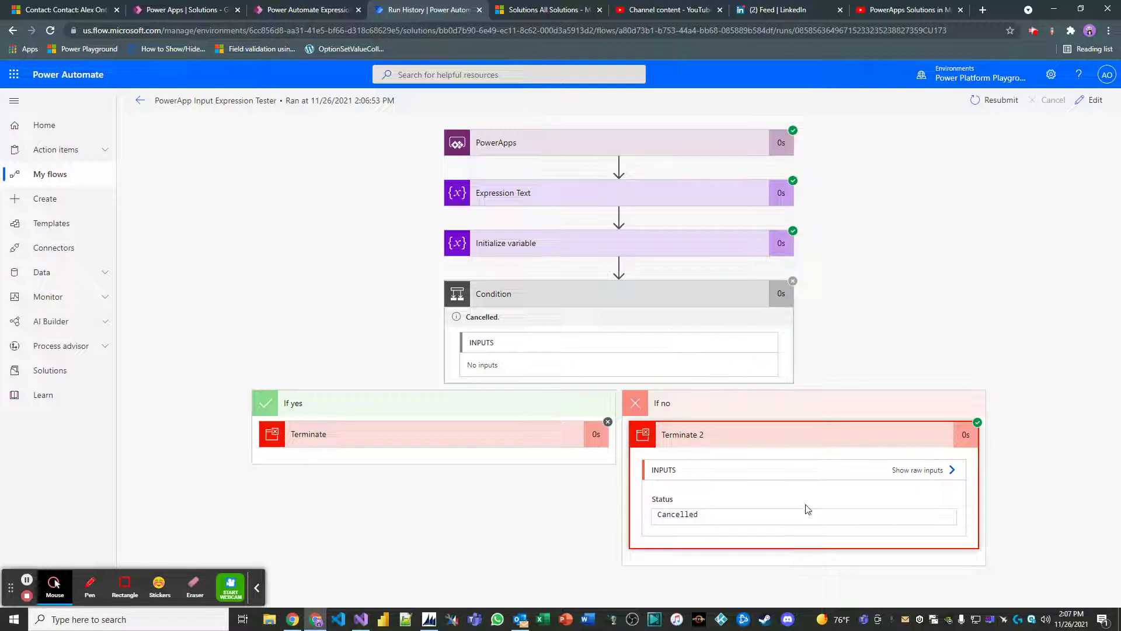
Back in the expression tester, select the word Apple at the end of the fruit list.
{"action": "left_click", "coordinate": [322, 16]}
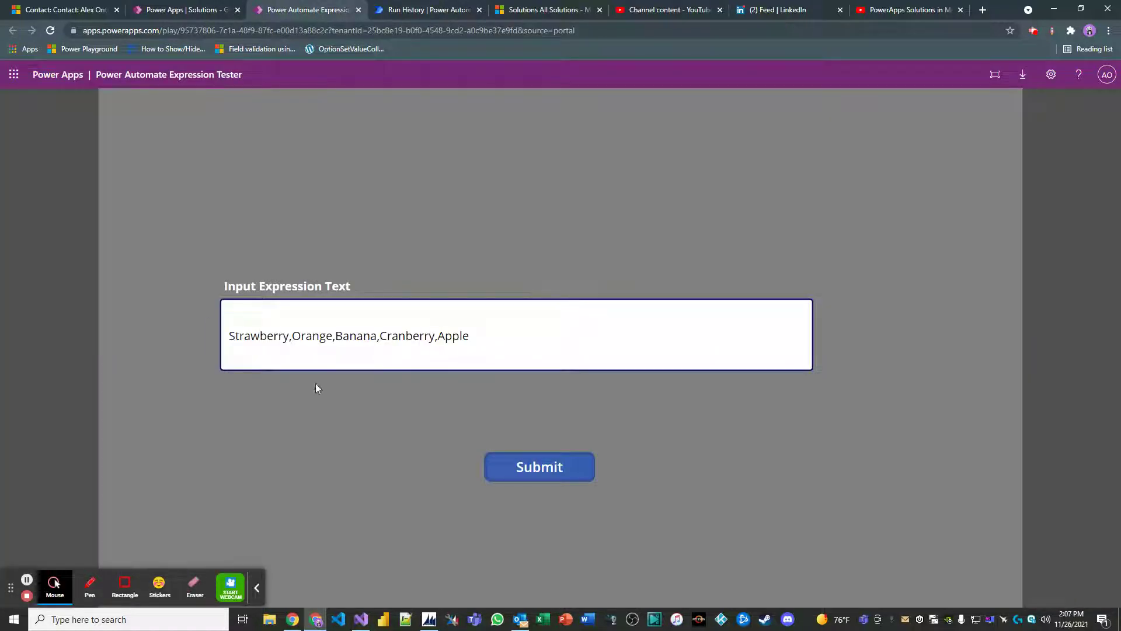
{"action": "double_click", "coordinate": [291, 336]}
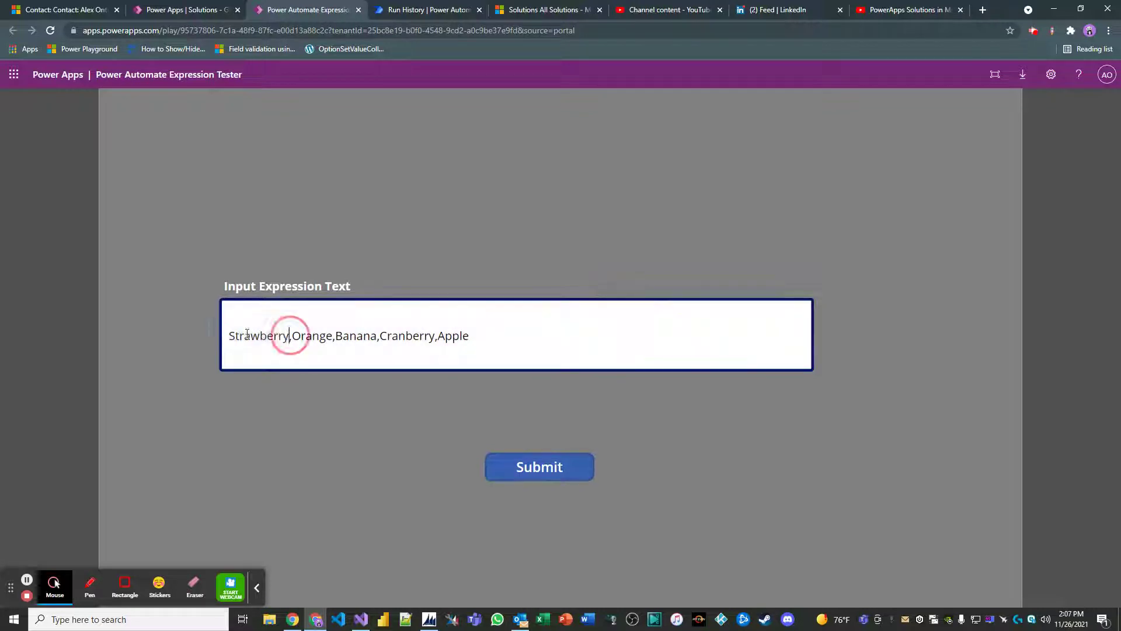
{"action": "left_click", "coordinate": [448, 338]}
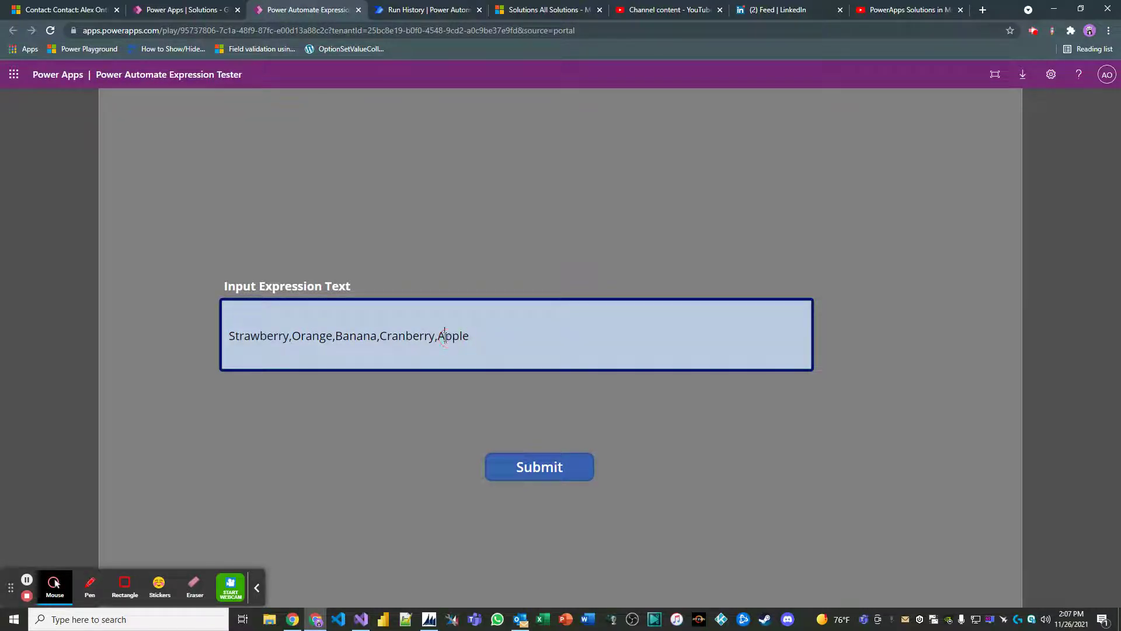
{"action": "double_click", "coordinate": [448, 338]}
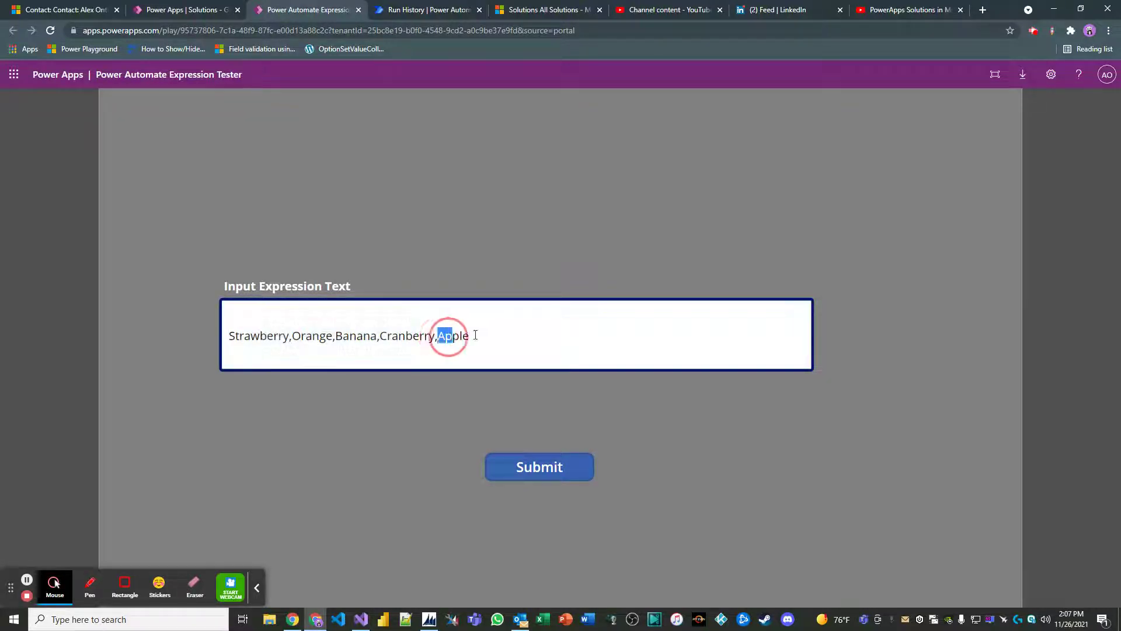
Open the flow in edit mode and expand its Condition.
{"action": "left_click", "coordinate": [439, 9]}
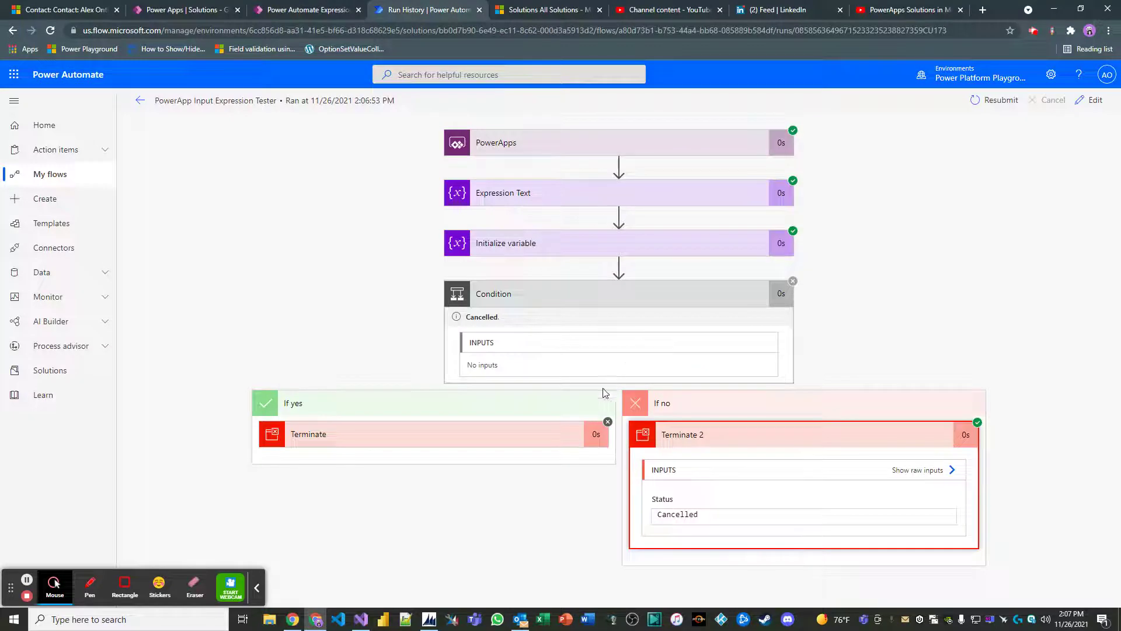
{"action": "left_click", "coordinate": [1093, 109]}
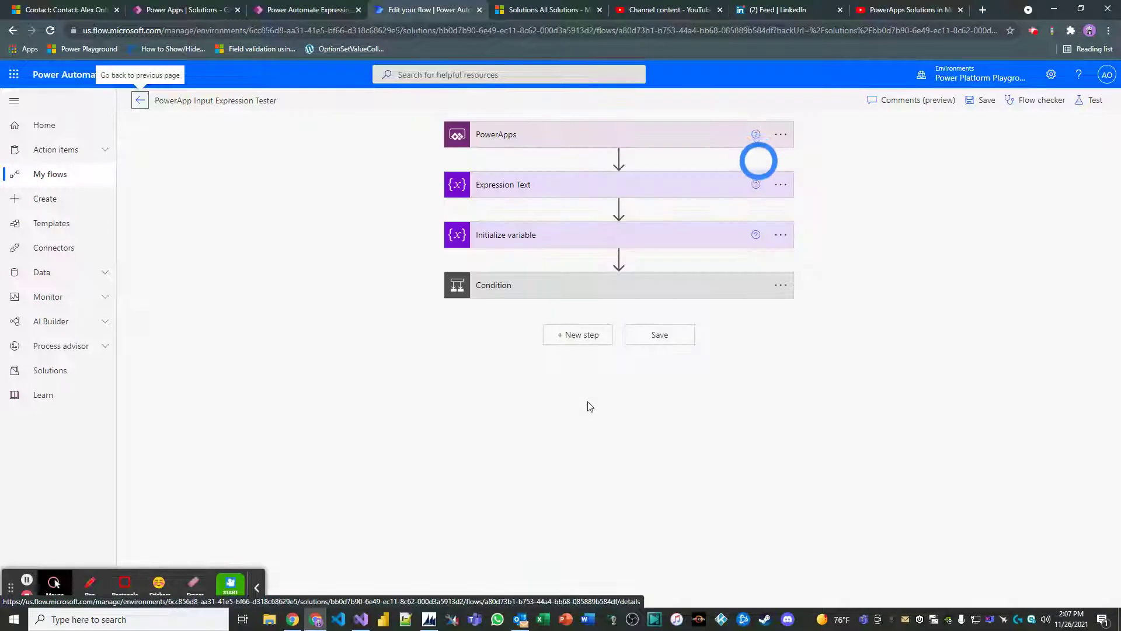
{"action": "left_click", "coordinate": [550, 296]}
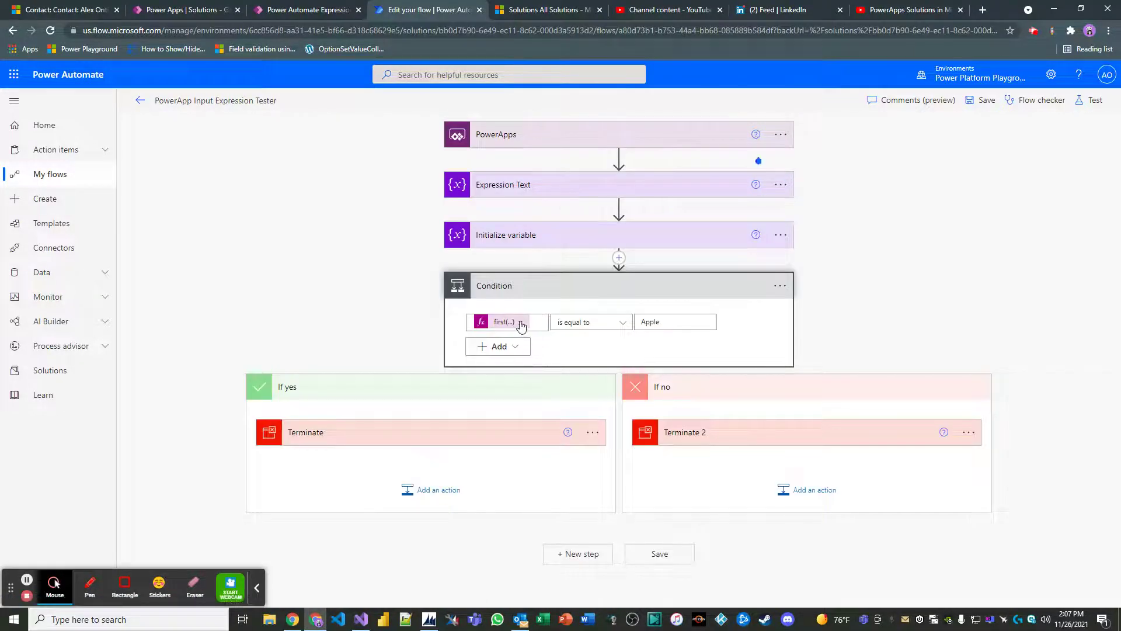
Change the condition's first(...) expression to last(variables('fruitArray')) and apply it.
{"action": "left_click", "coordinate": [522, 326]}
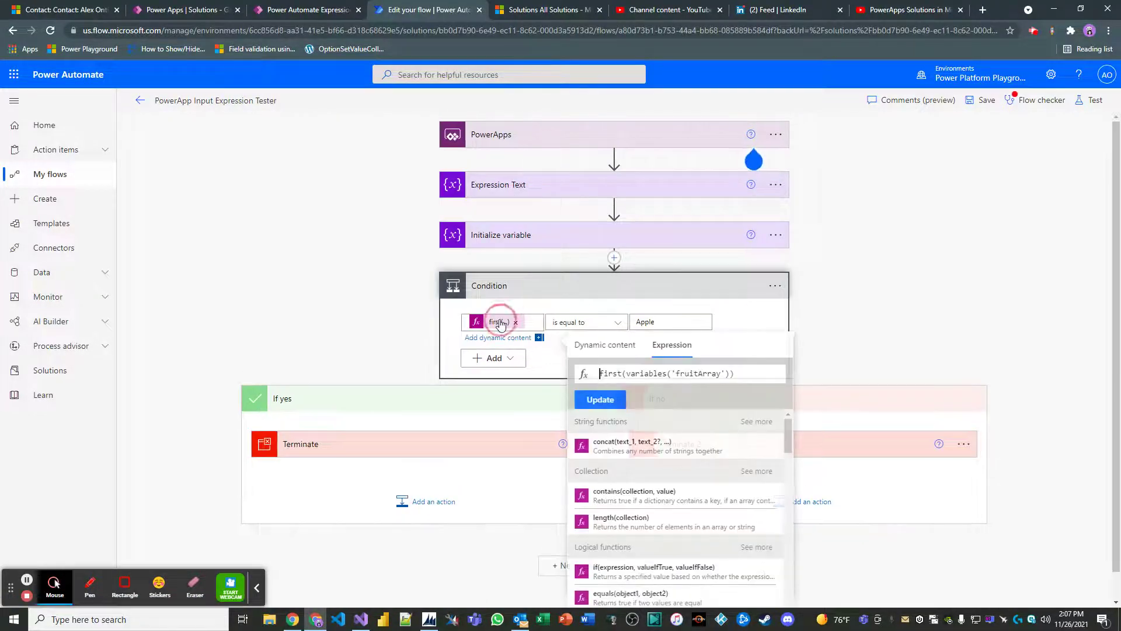
{"action": "left_click", "coordinate": [627, 374]}
{"action": "key", "text": "BackSpace"}
{"action": "key", "text": "BackSpace"}
{"action": "key", "text": "BackSpace"}
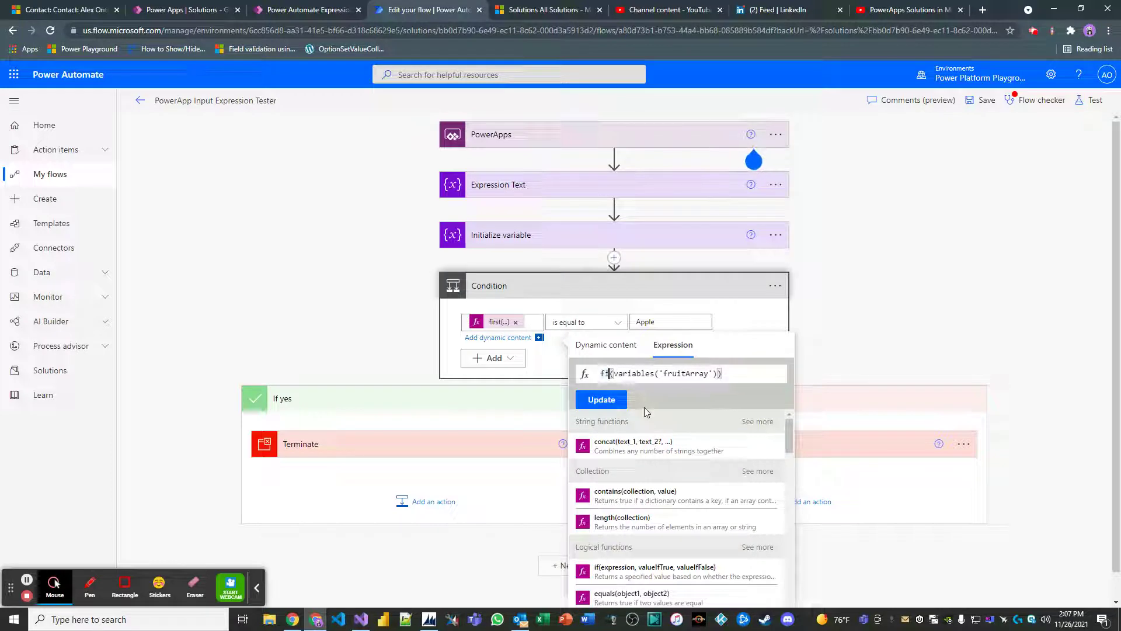
{"action": "key", "text": "BackSpace"}
{"action": "key", "text": "BackSpace"}
{"action": "type", "text": "last"}
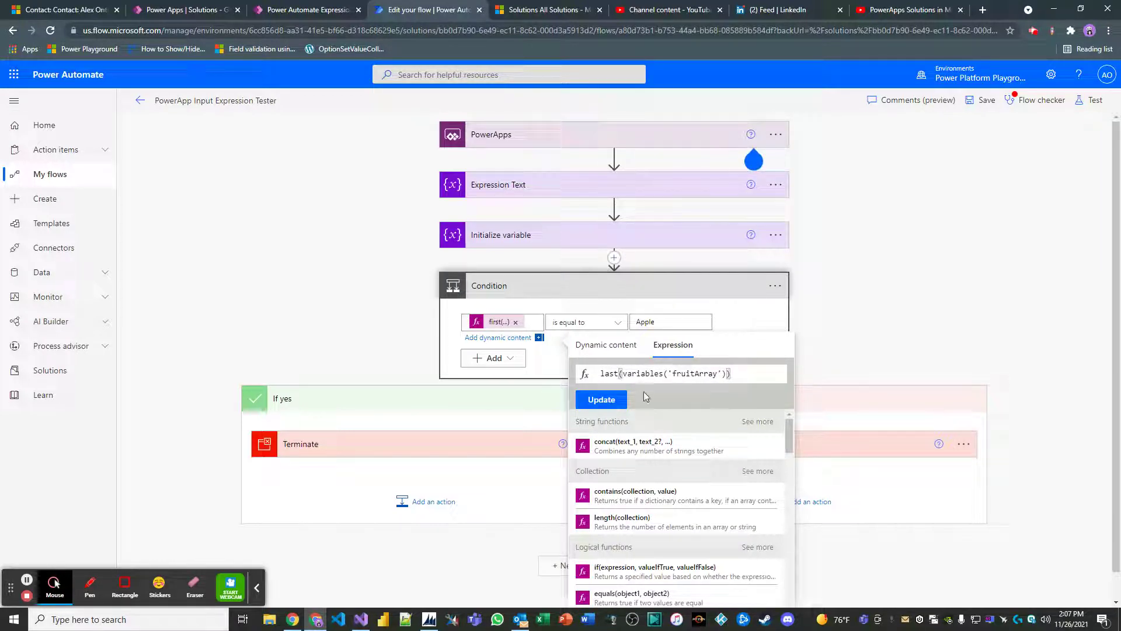
{"action": "left_click", "coordinate": [610, 403]}
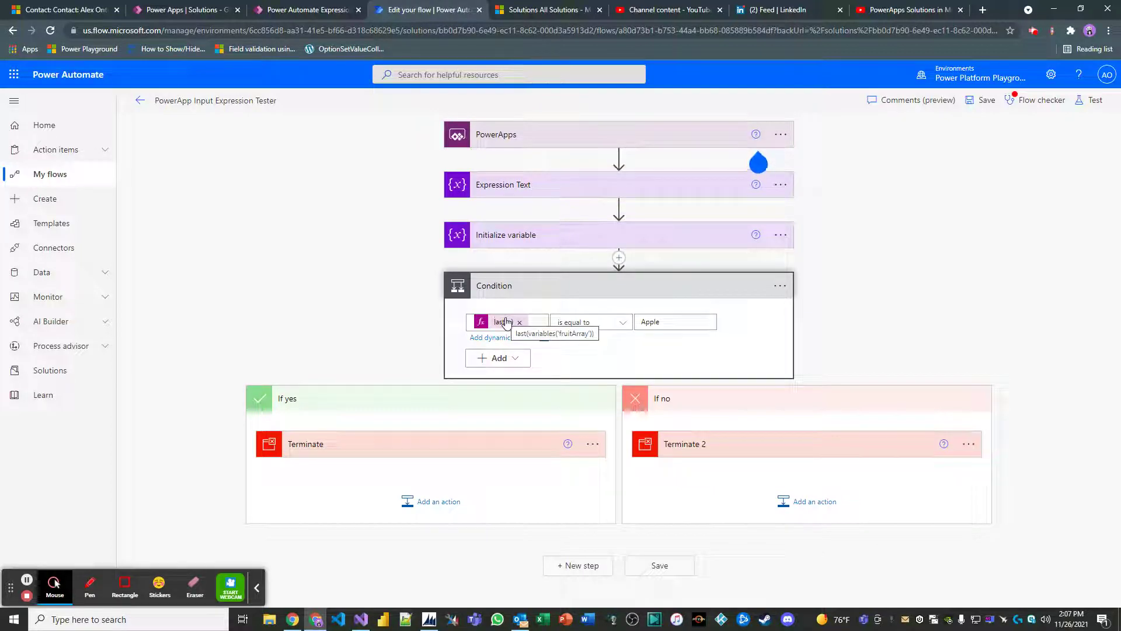
{"action": "left_click", "coordinate": [507, 323]}
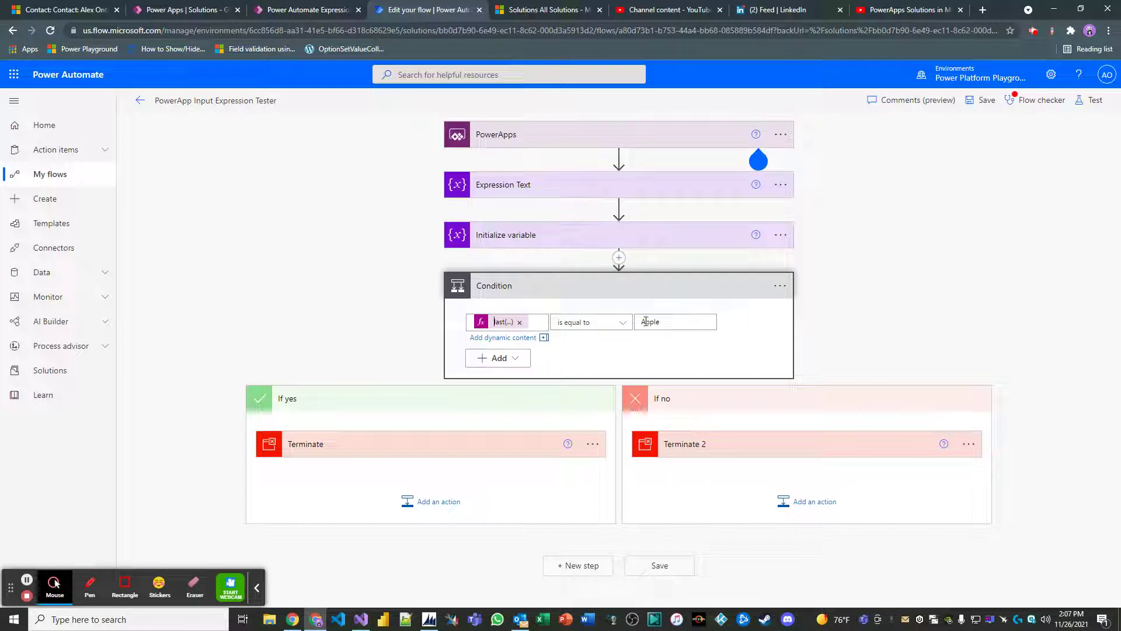
{"action": "left_click", "coordinate": [276, 11]}
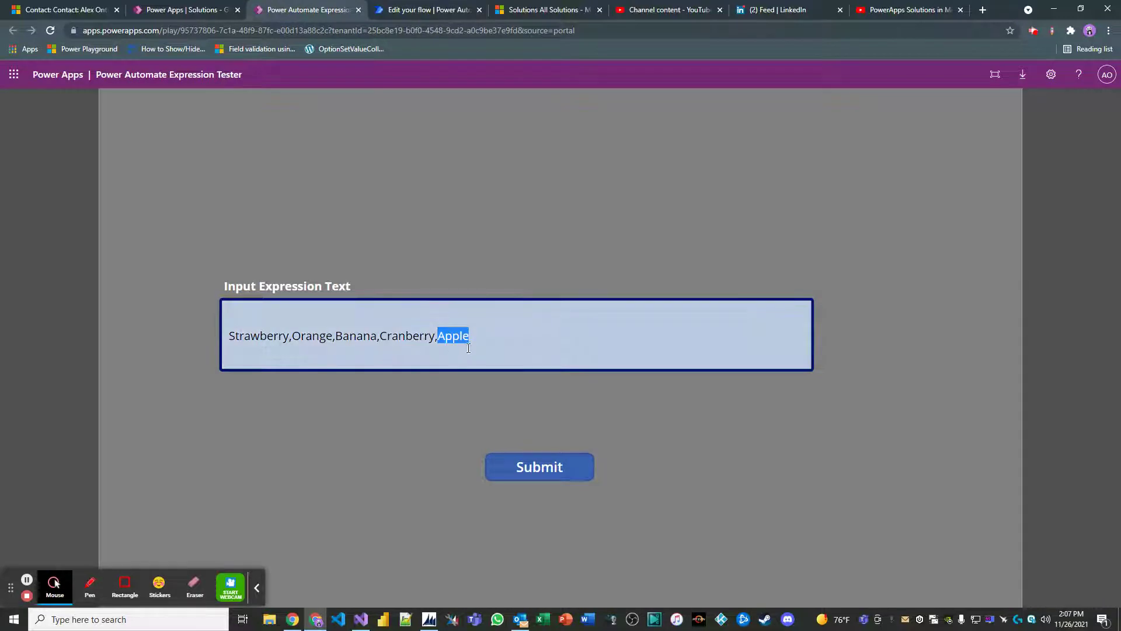
Save the edited flow and resubmit the fruit list from the expression tester app.
{"action": "left_click", "coordinate": [402, 11]}
{"action": "left_click", "coordinate": [981, 100]}
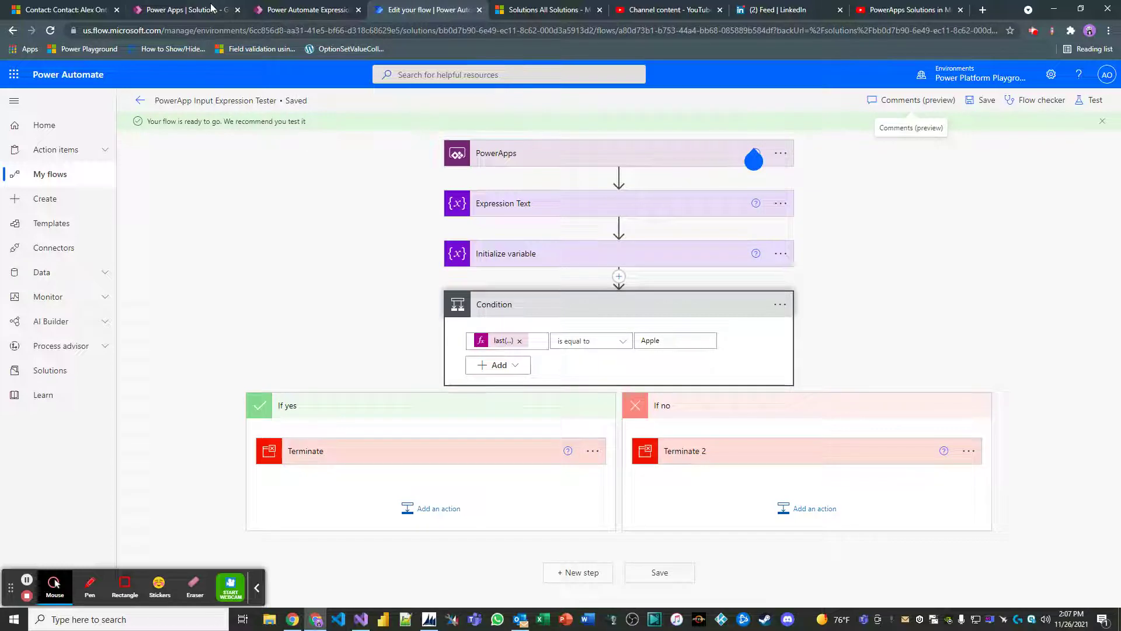
{"action": "left_click", "coordinate": [302, 11]}
{"action": "left_click", "coordinate": [546, 470]}
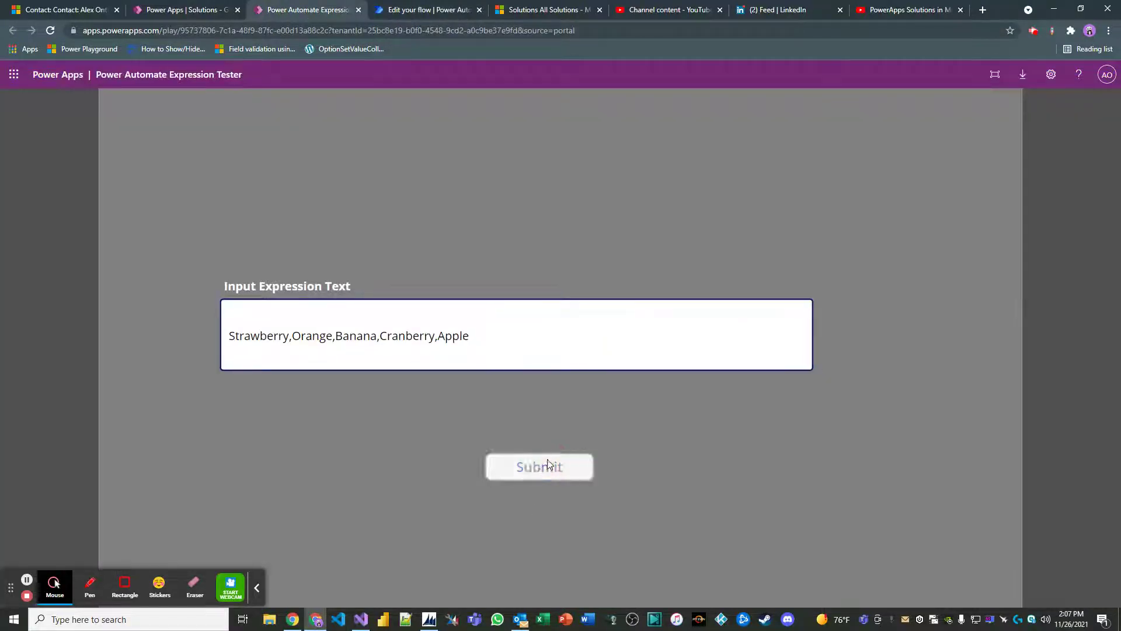
Open the 02:07 PM run and expand its Condition to see the yes branch ran.
{"action": "left_click", "coordinate": [453, 11]}
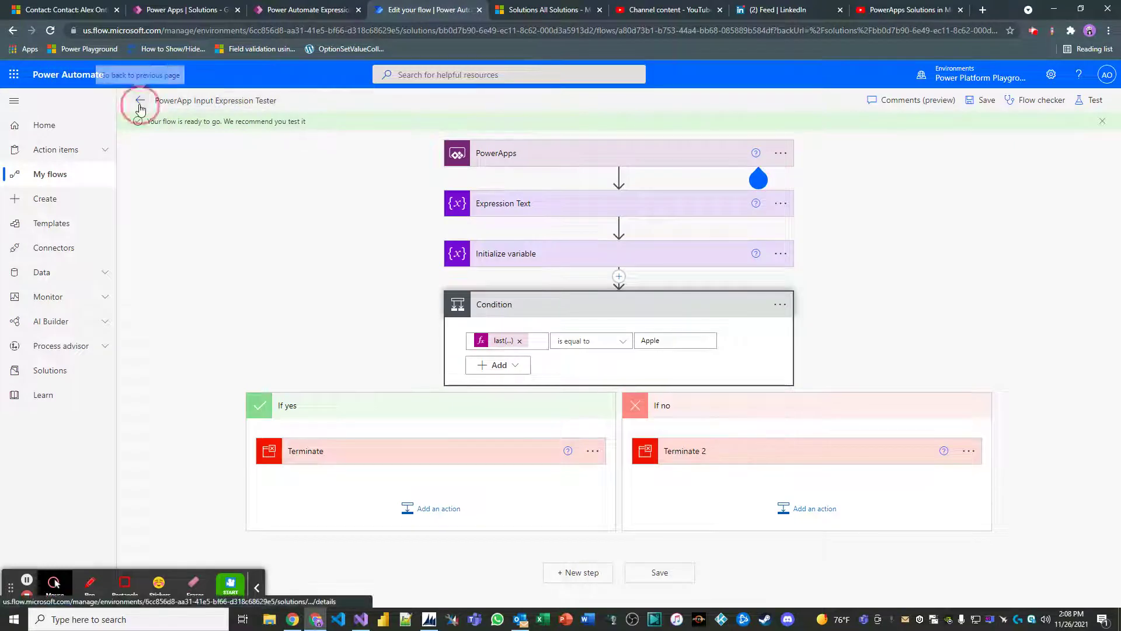
{"action": "left_click", "coordinate": [140, 101]}
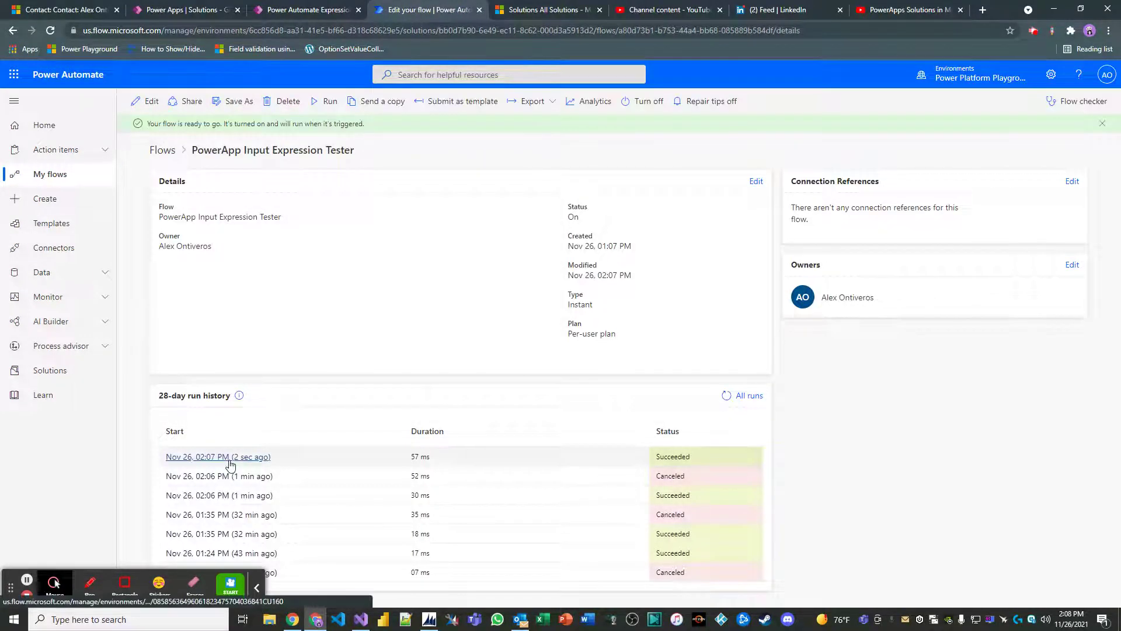
{"action": "left_click", "coordinate": [230, 457]}
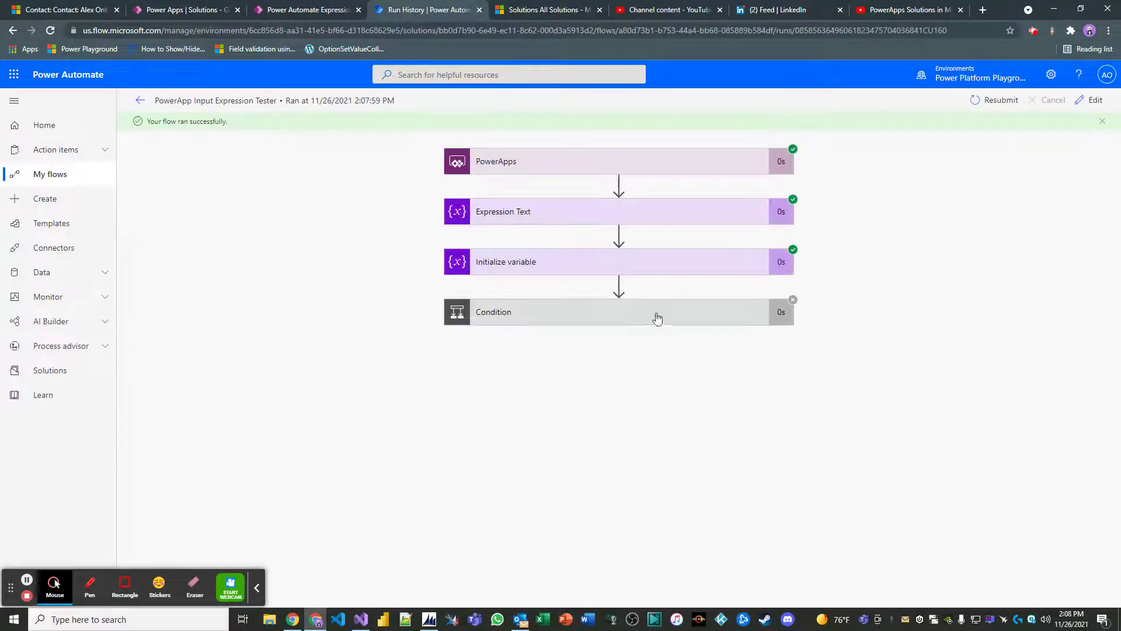
{"action": "left_click", "coordinate": [655, 316]}
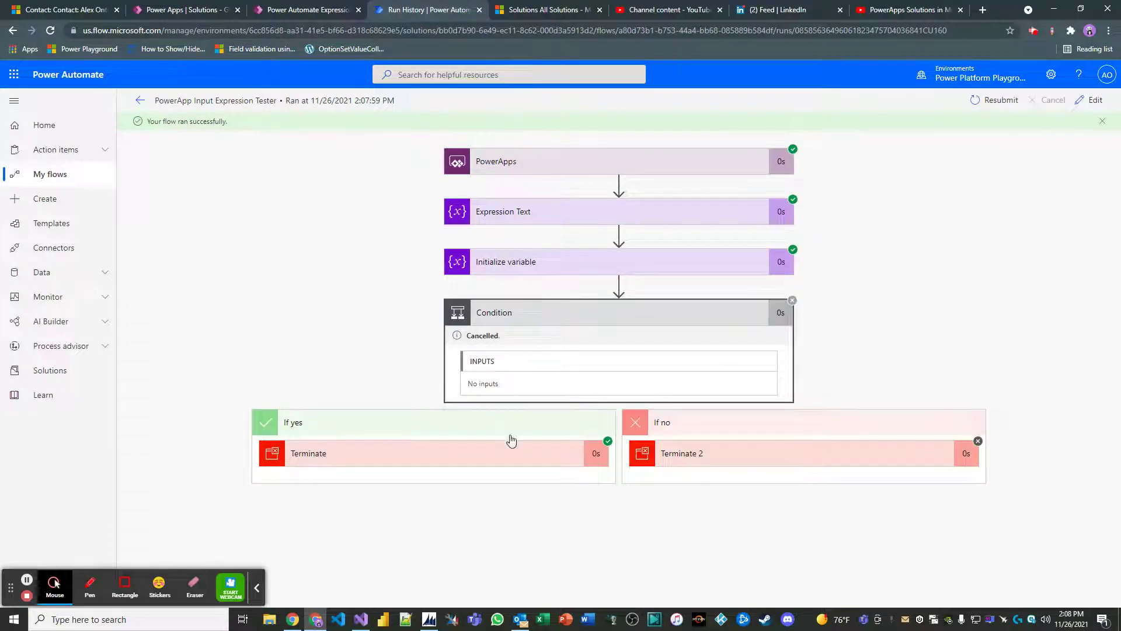
In the tester app, select the word Apple at the end of the input text.
{"action": "left_click", "coordinate": [202, 10]}
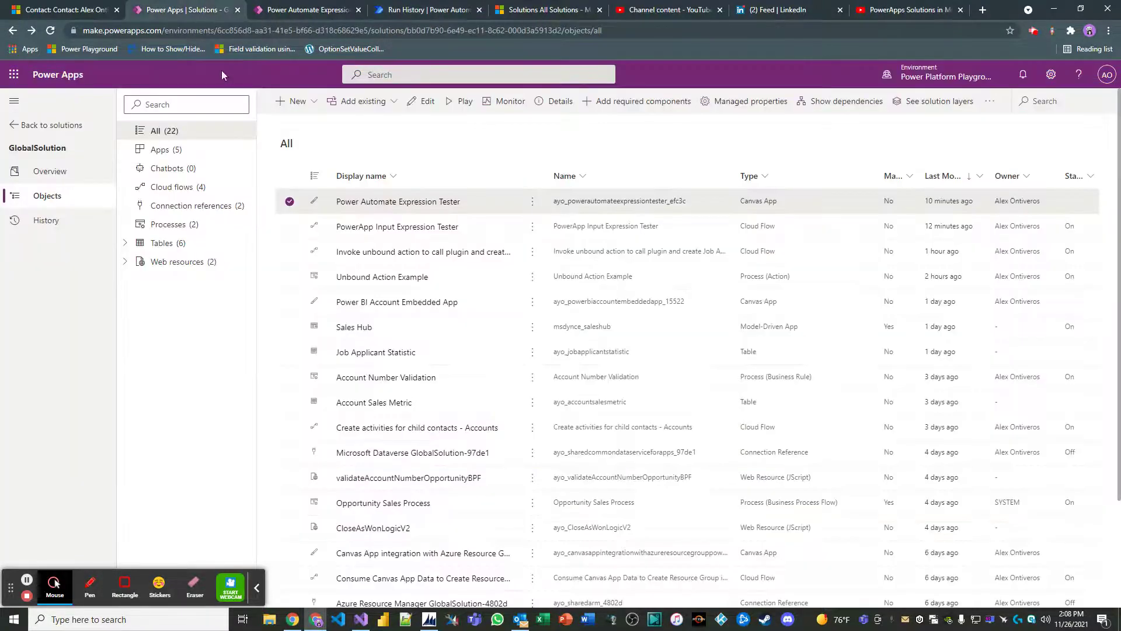
{"action": "left_click", "coordinate": [292, 10]}
{"action": "double_click", "coordinate": [444, 335]}
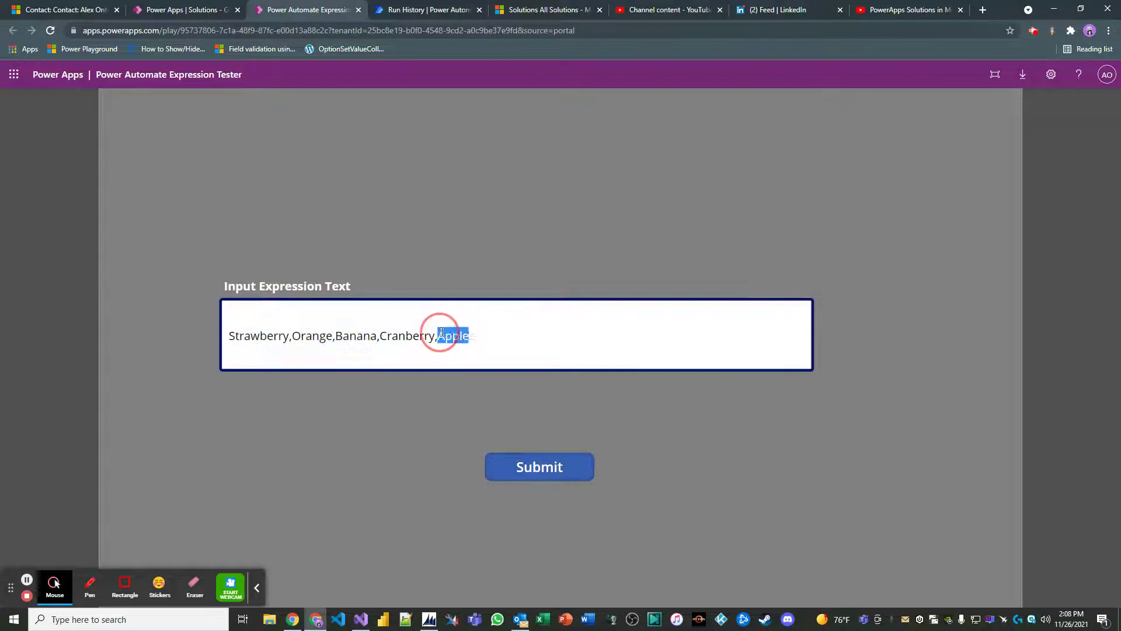
{"action": "left_click", "coordinate": [491, 333]}
{"action": "left_click_drag", "start_coordinate": [470, 335], "coordinate": [440, 333]}
{"action": "left_click", "coordinate": [440, 333]}
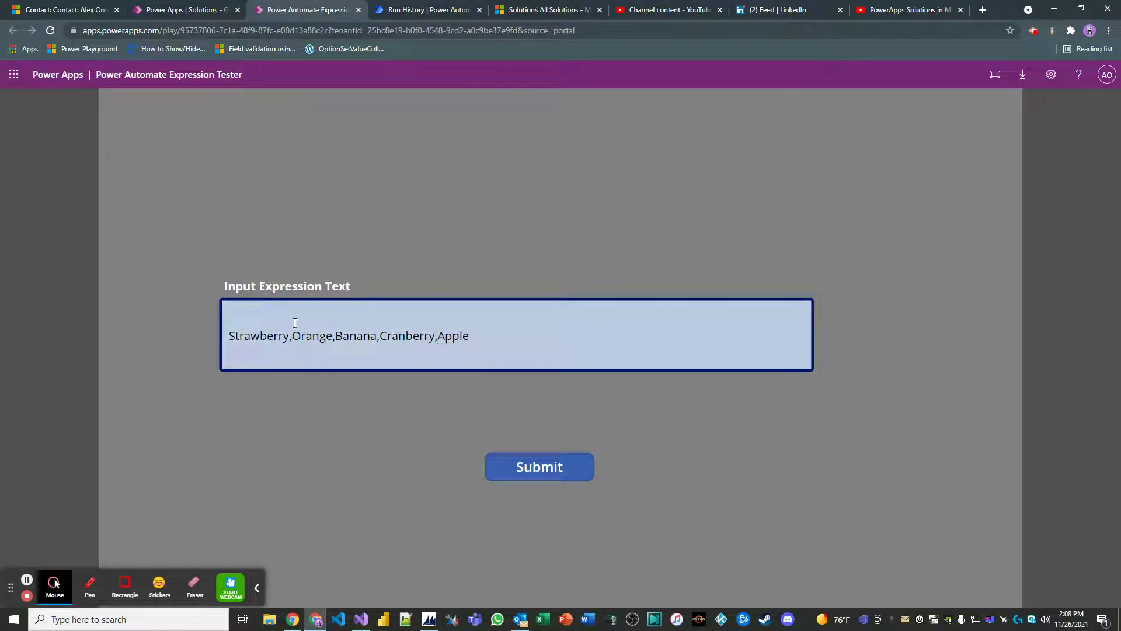
{"action": "left_click", "coordinate": [260, 337]}
{"action": "left_click", "coordinate": [450, 333]}
{"action": "double_click", "coordinate": [440, 336]}
{"action": "left_click", "coordinate": [459, 336]}
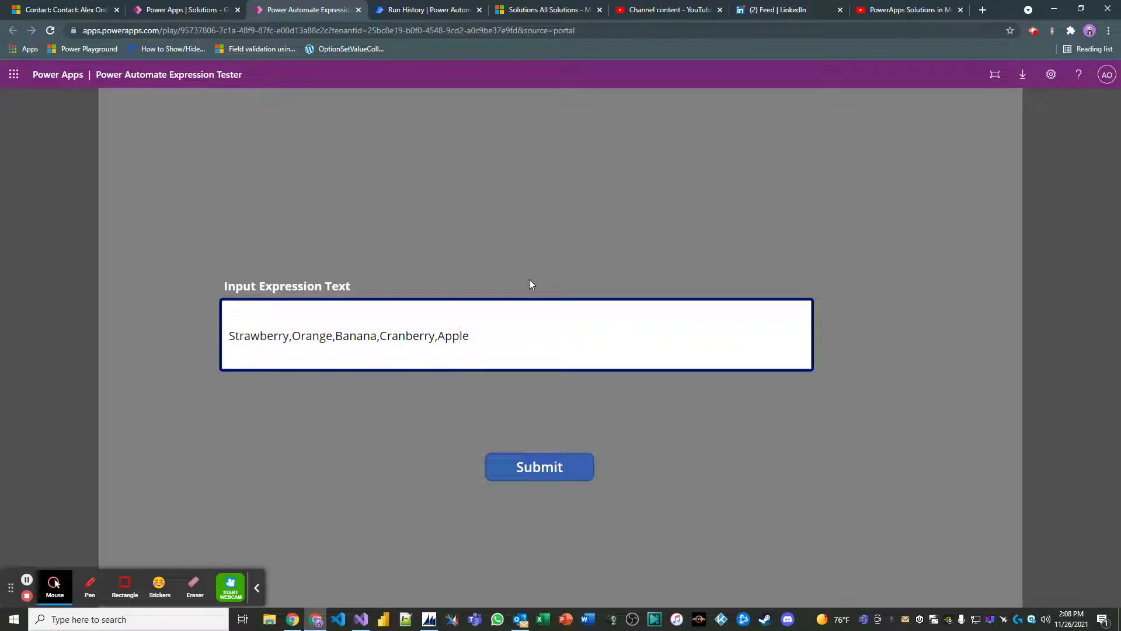
Open the flow in the editor, then return to the expression tester app.
{"action": "left_click", "coordinate": [452, 17]}
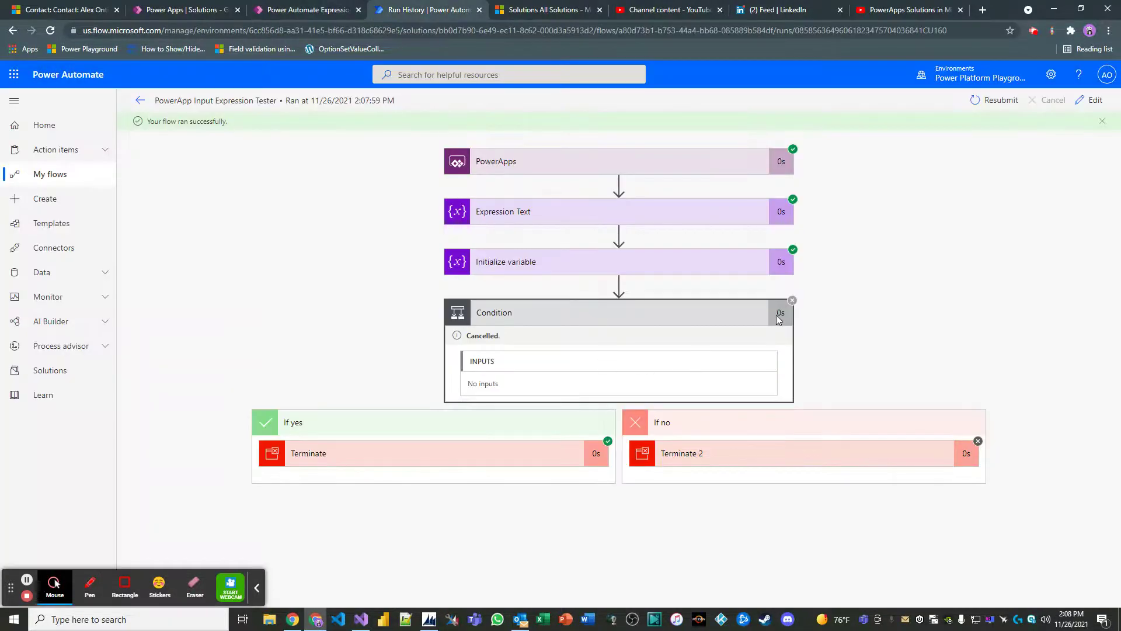
{"action": "left_click", "coordinate": [1087, 102]}
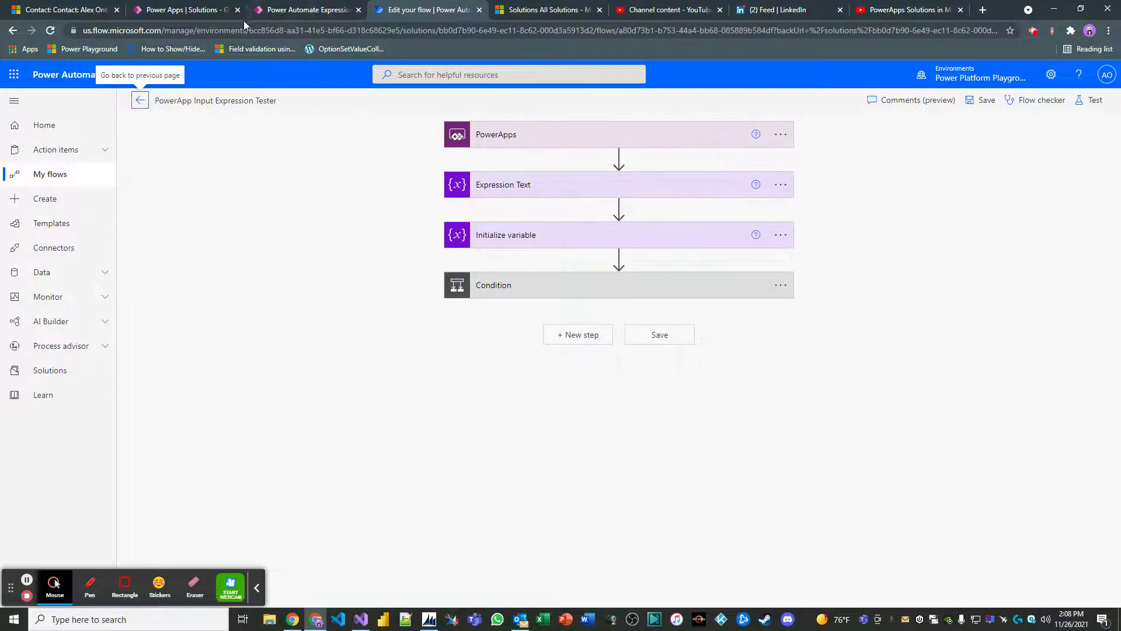
{"action": "left_click", "coordinate": [180, 11]}
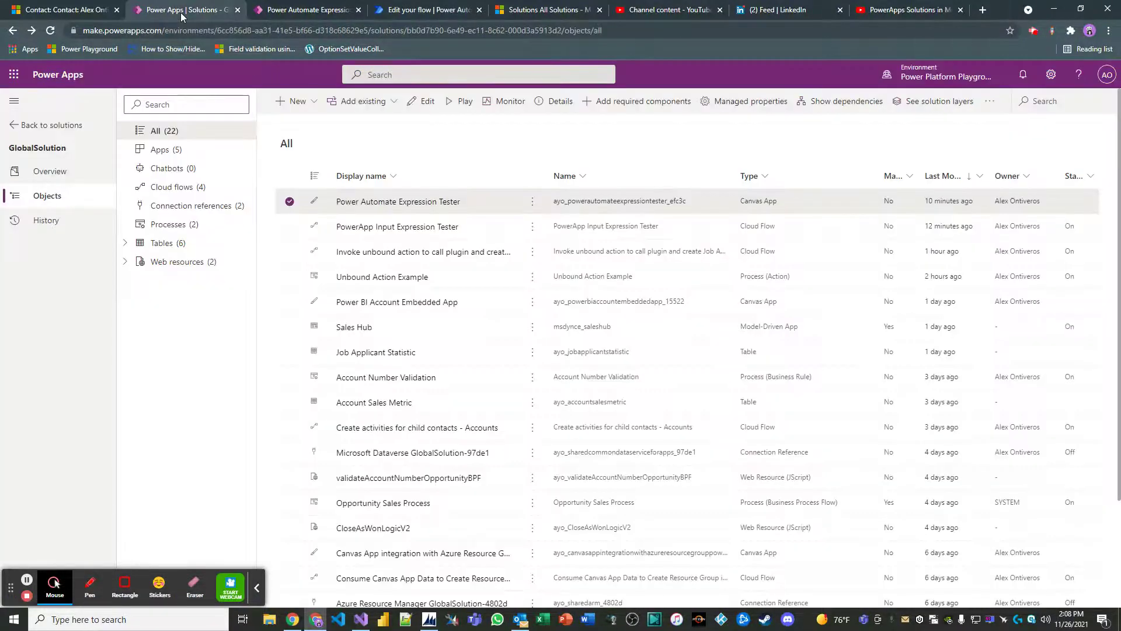
{"action": "left_click", "coordinate": [267, 13]}
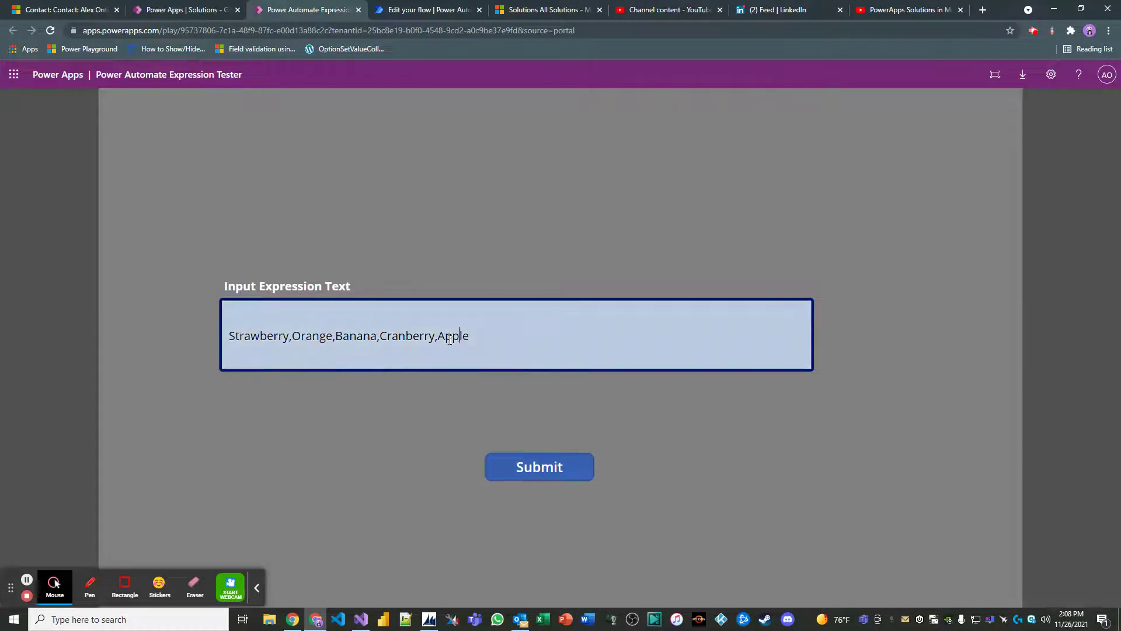
Delete Apple and submit Strawberry,Orange,Banana,Cranberry to the flow.
{"action": "left_click_drag", "start_coordinate": [470, 336], "coordinate": [442, 337]}
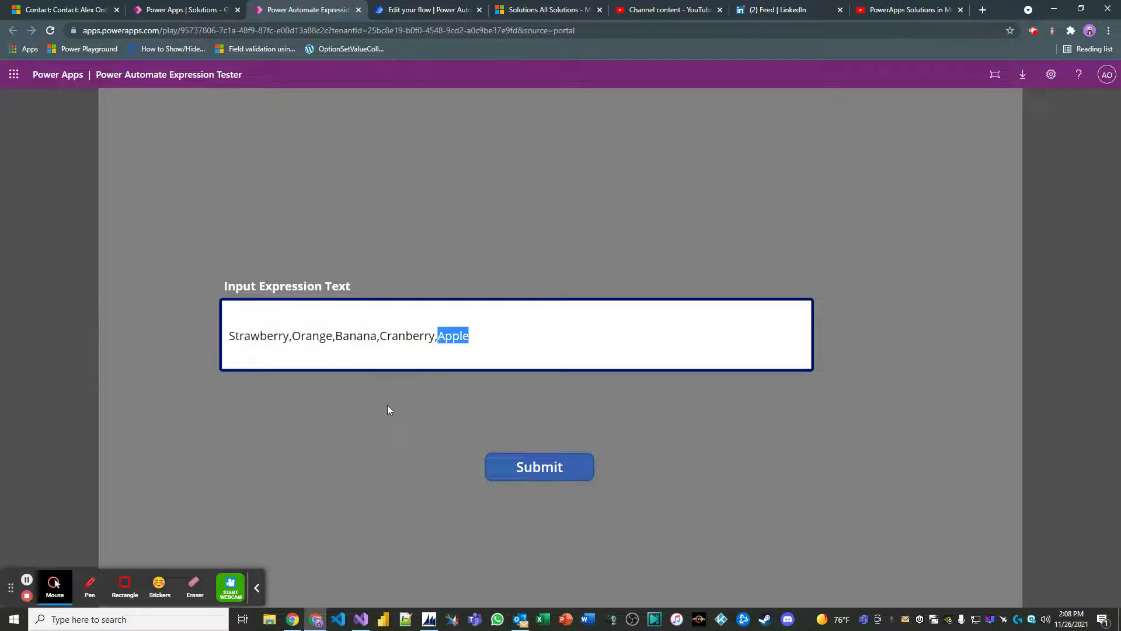
{"action": "key", "text": "BackSpace"}
{"action": "key", "text": "BackSpace"}
{"action": "left_click", "coordinate": [537, 478]}
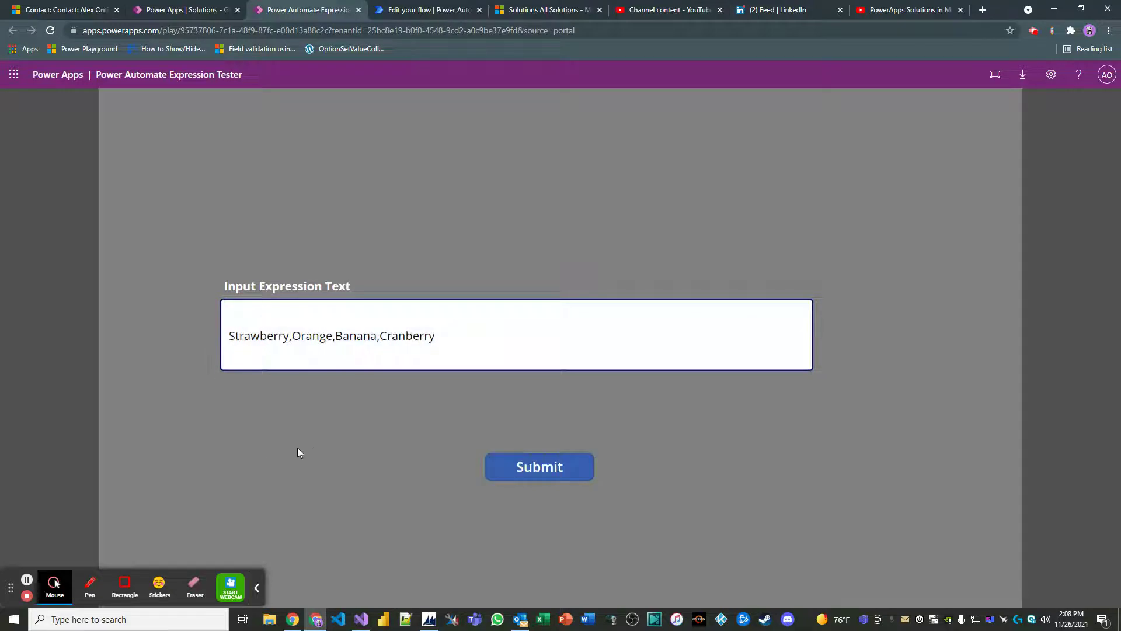
Leave the editor without saving, view the canceled 02:08 PM run, and reopen the flow for editing.
{"action": "left_click", "coordinate": [485, 12]}
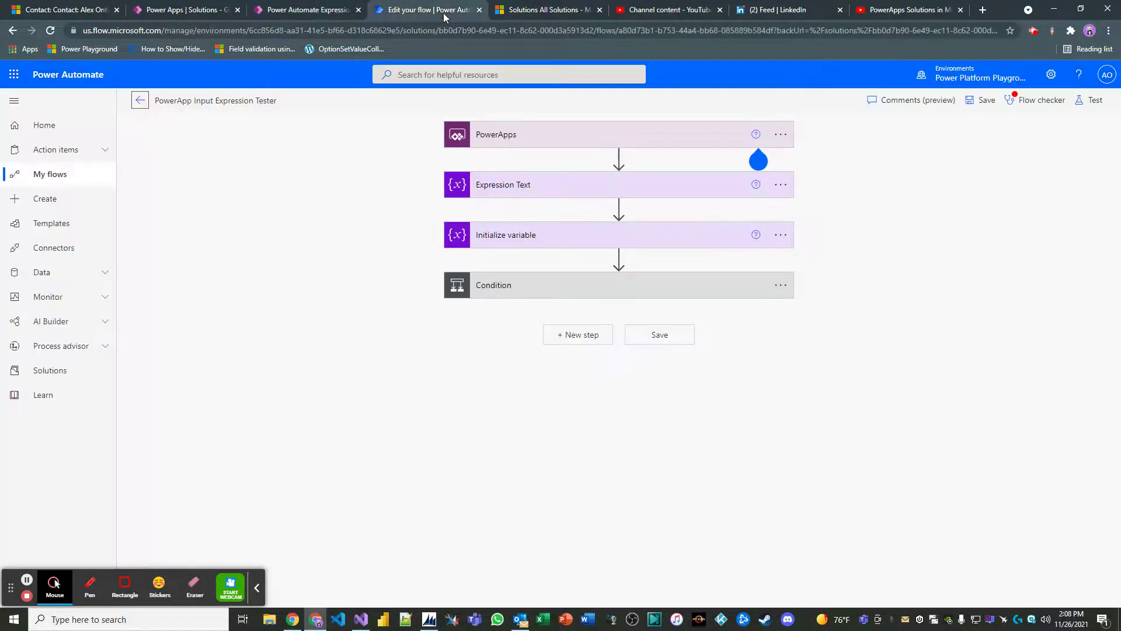
{"action": "left_click", "coordinate": [141, 103]}
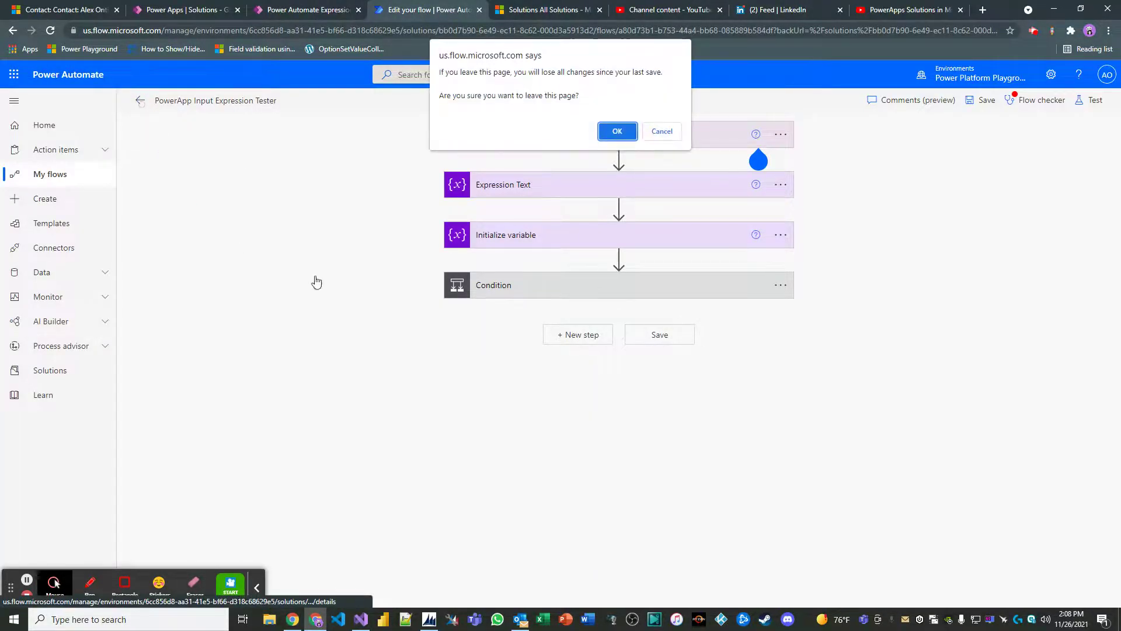
{"action": "left_click", "coordinate": [613, 131]}
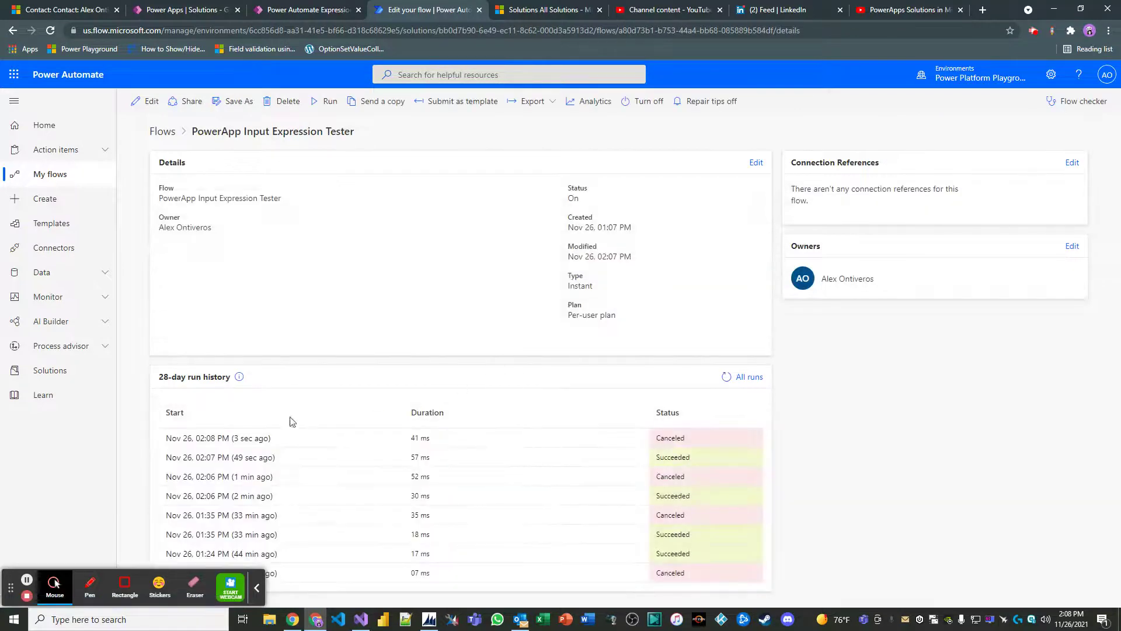
{"action": "left_click", "coordinate": [243, 442]}
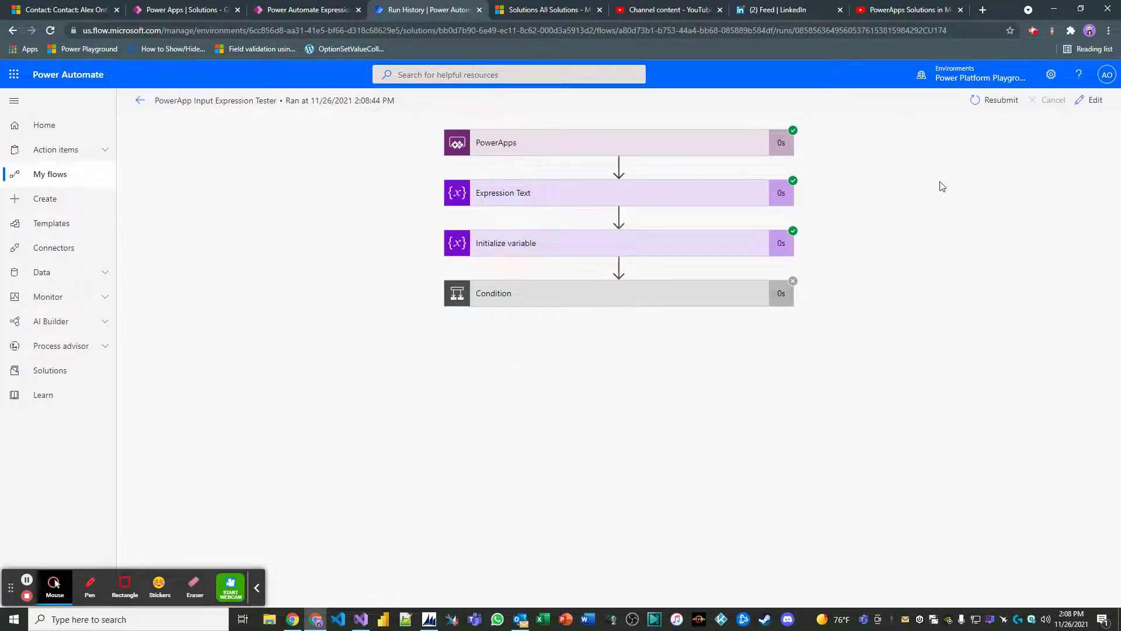
{"action": "left_click", "coordinate": [1082, 101]}
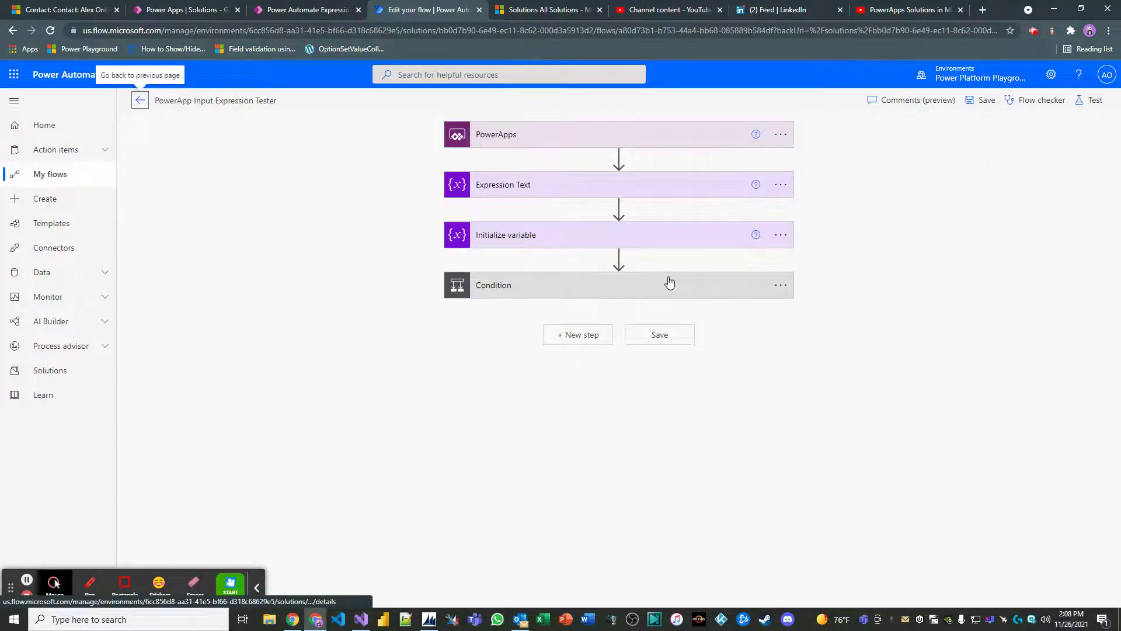
Expand the Condition, inspect its Apple comparison value, and dismiss the Dynamic content panel.
{"action": "left_click", "coordinate": [662, 289]}
{"action": "left_click", "coordinate": [666, 322]}
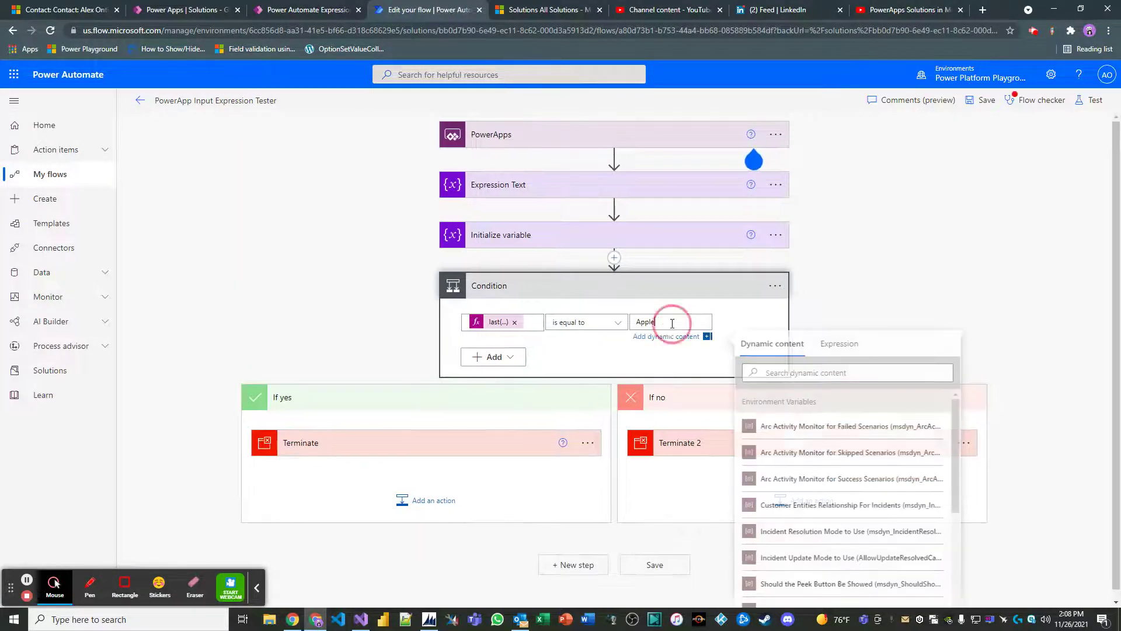
{"action": "double_click", "coordinate": [657, 324]}
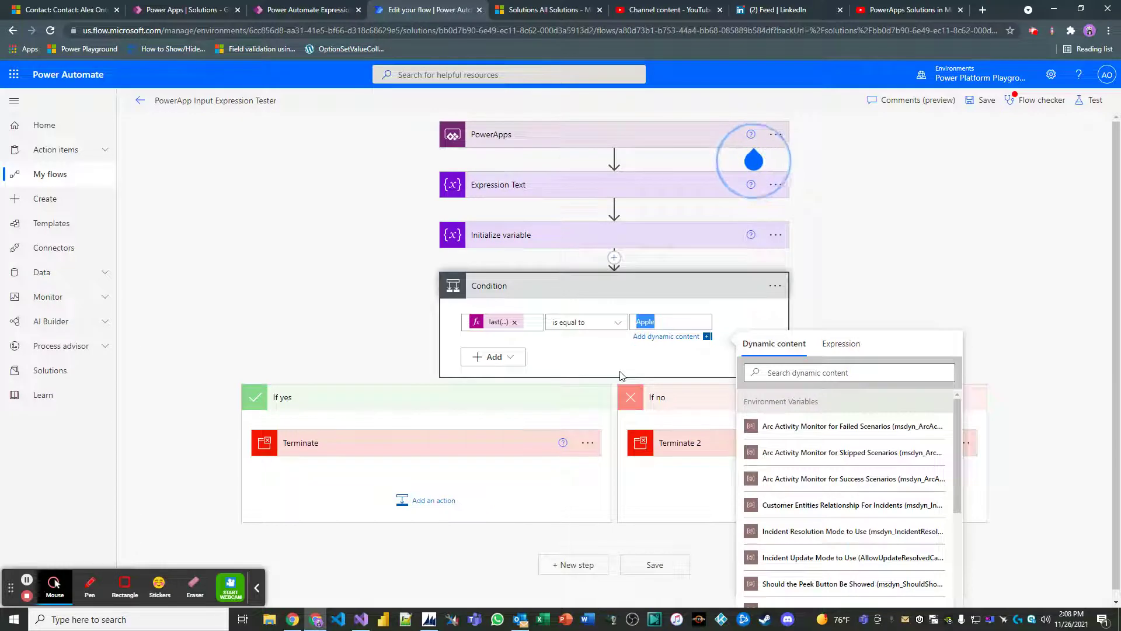
{"action": "left_click", "coordinate": [659, 320]}
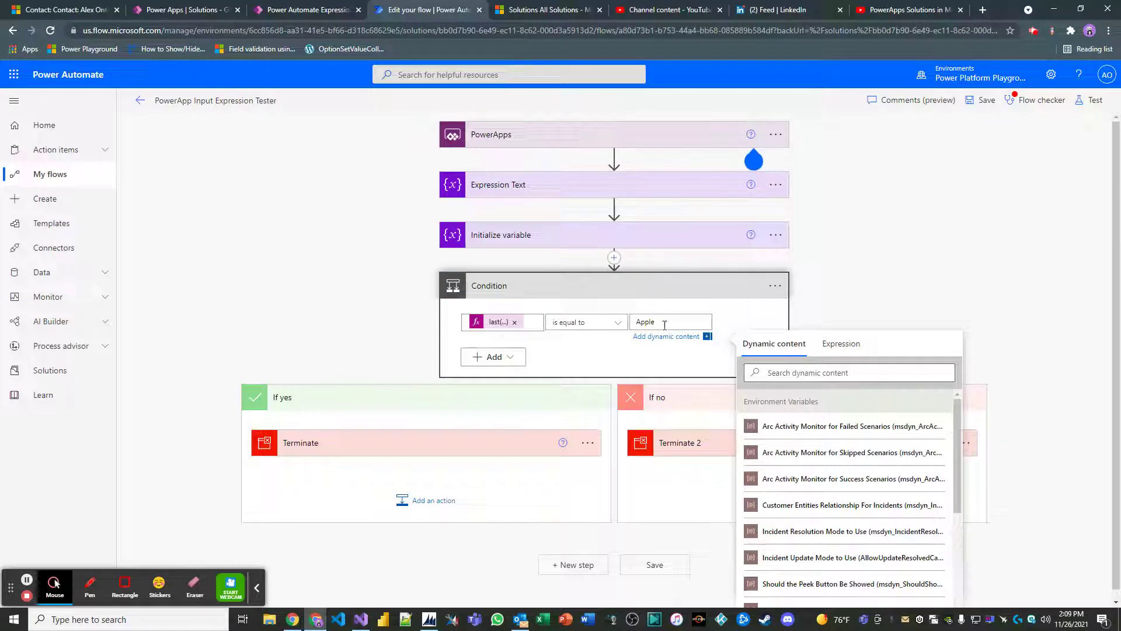
{"action": "left_click", "coordinate": [892, 241]}
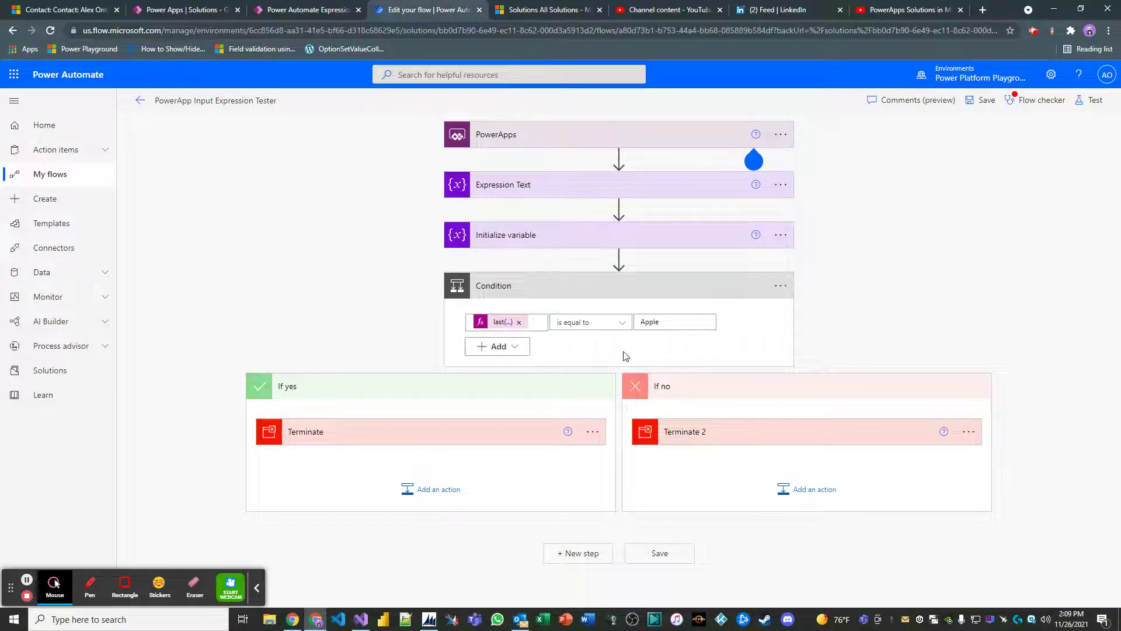